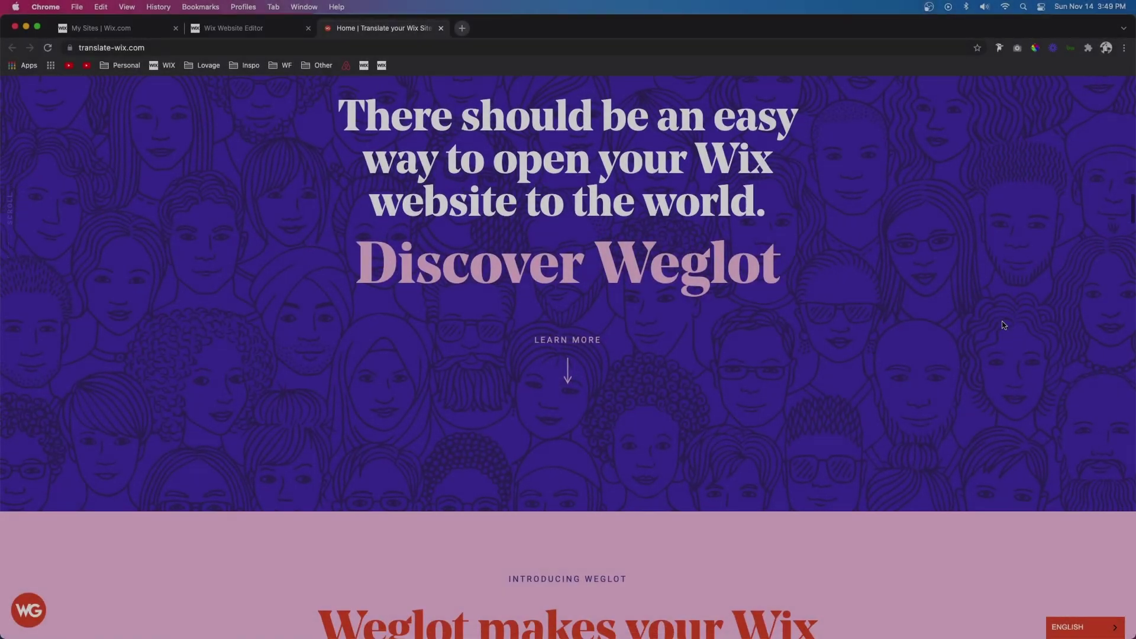
Scroll the translate-wix.com demo from its opening sections down to Key Benefits to watch its scroll effects
scroll(1003, 324, "down", 3)
scroll(1004, 325, "down", 15)
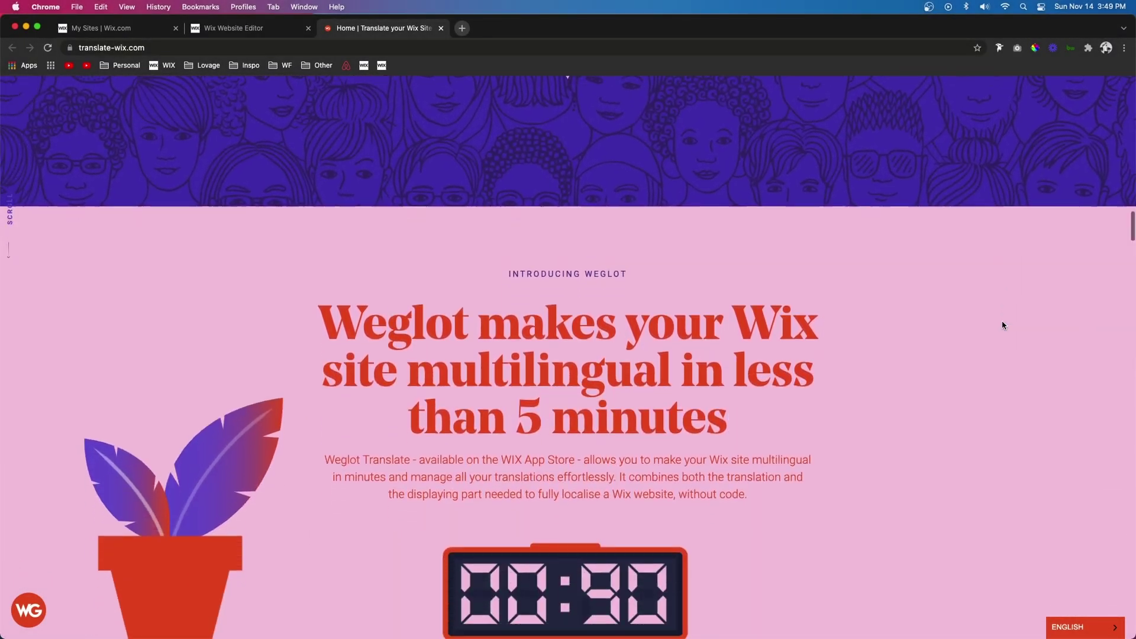
scroll(1004, 325, "down", 12)
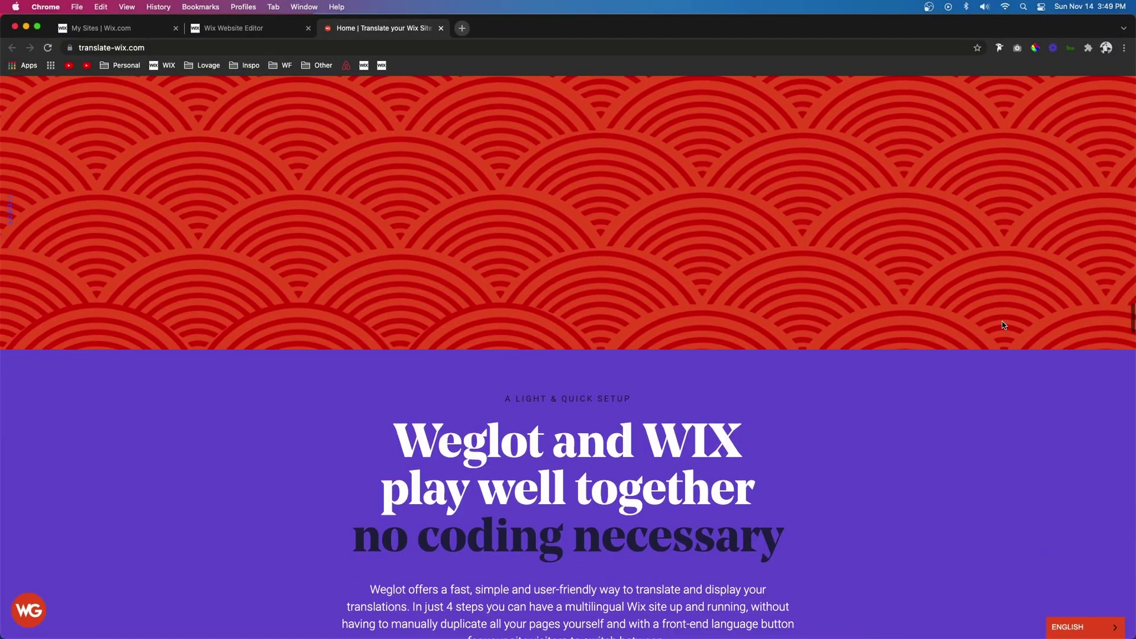
scroll(1004, 325, "down", 10)
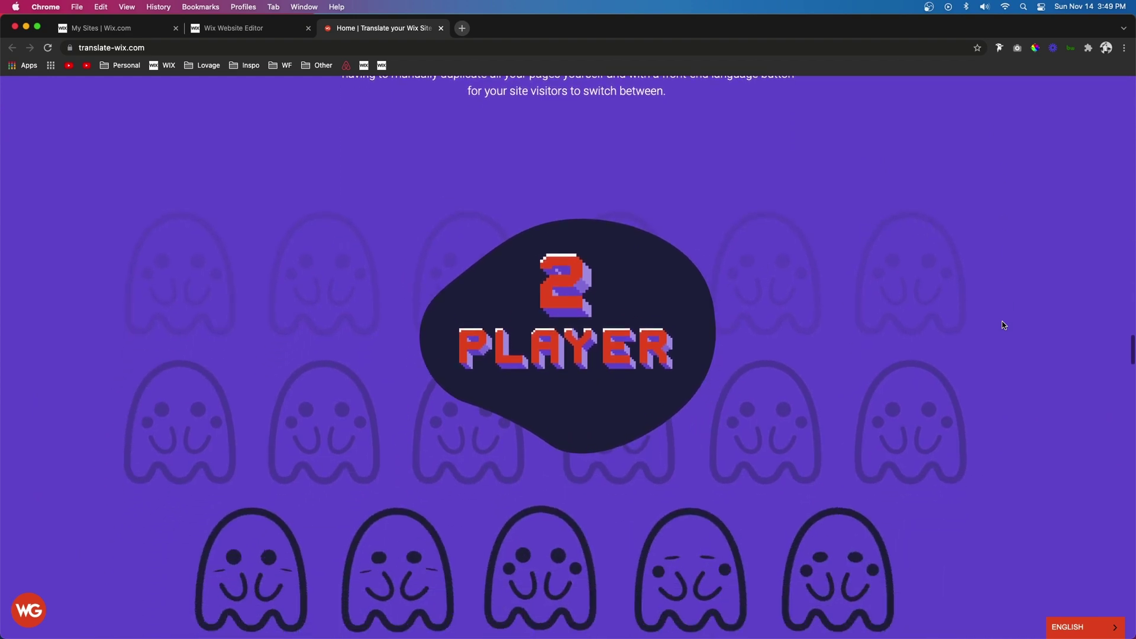
scroll(1004, 325, "down", 12)
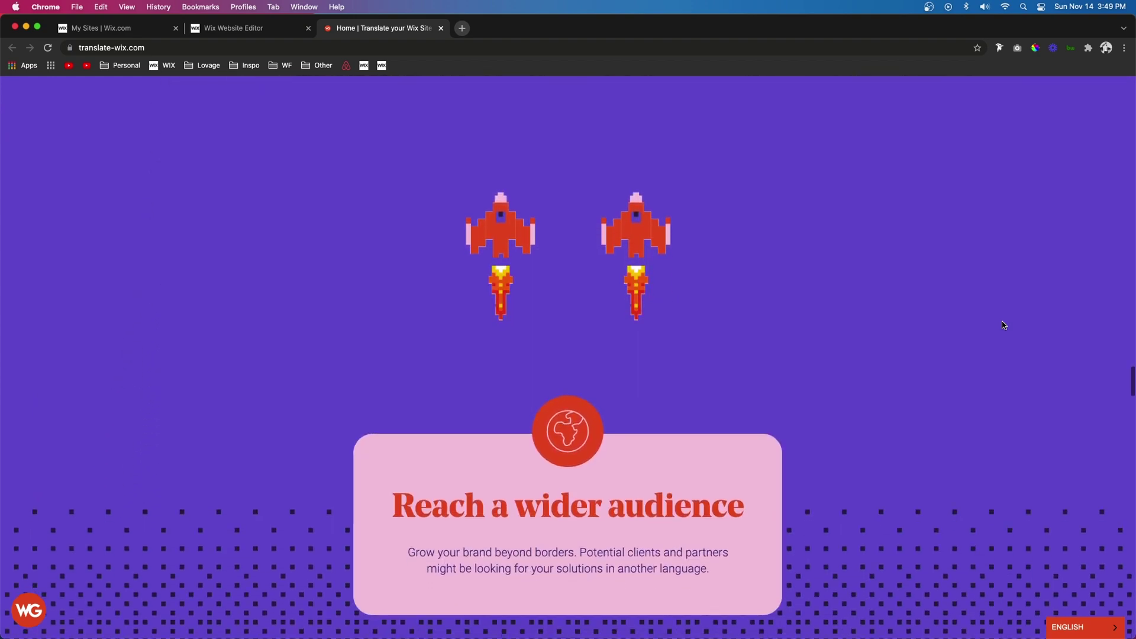
scroll(1004, 325, "down", 10)
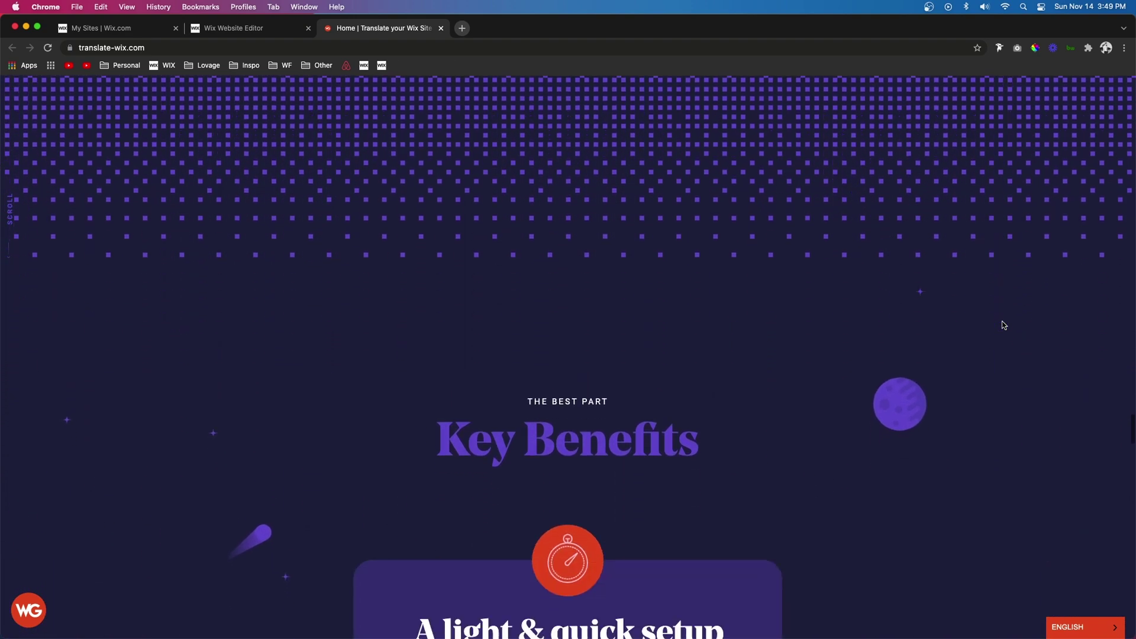
scroll(1004, 325, "down", 8)
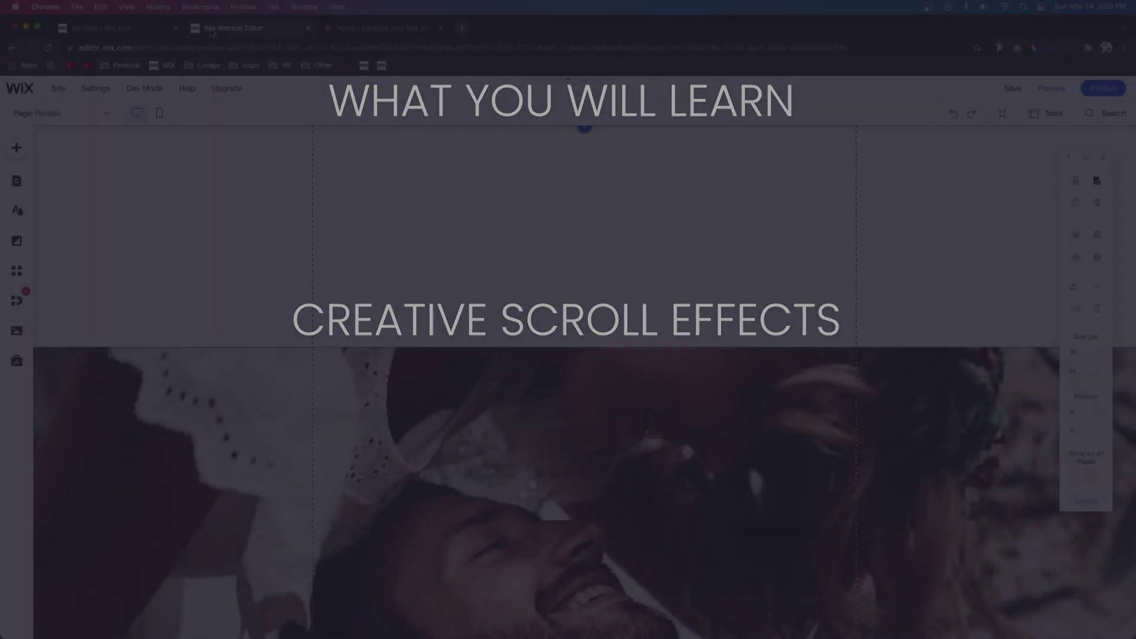
Give the photo strip's background the Parallax scroll effect
scroll(640, 332, "down", 3)
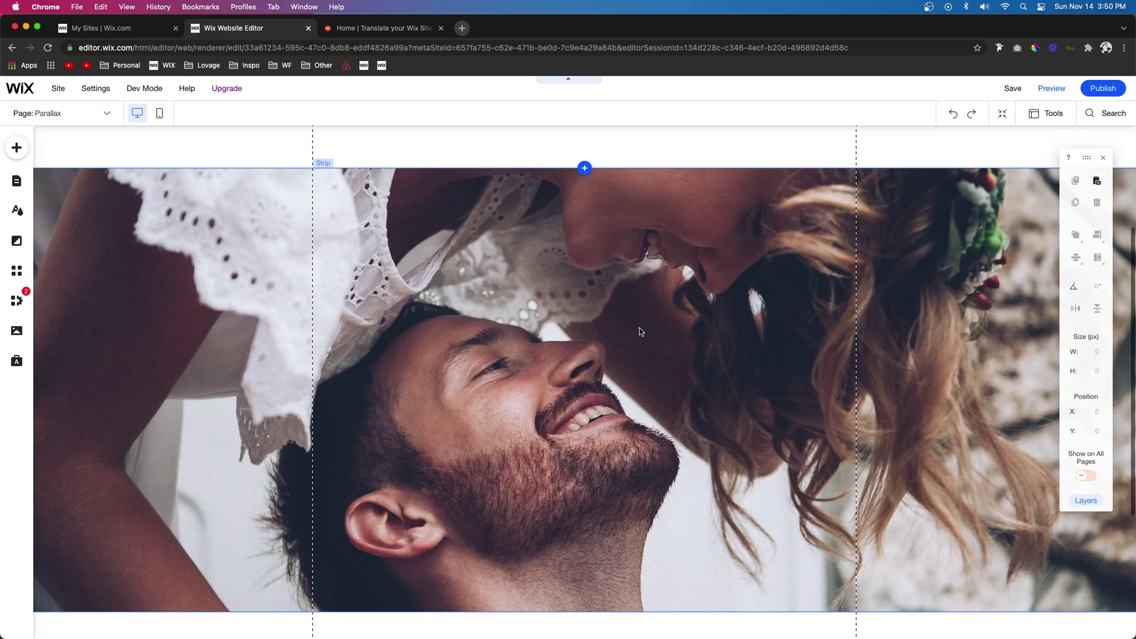
left_click(636, 311)
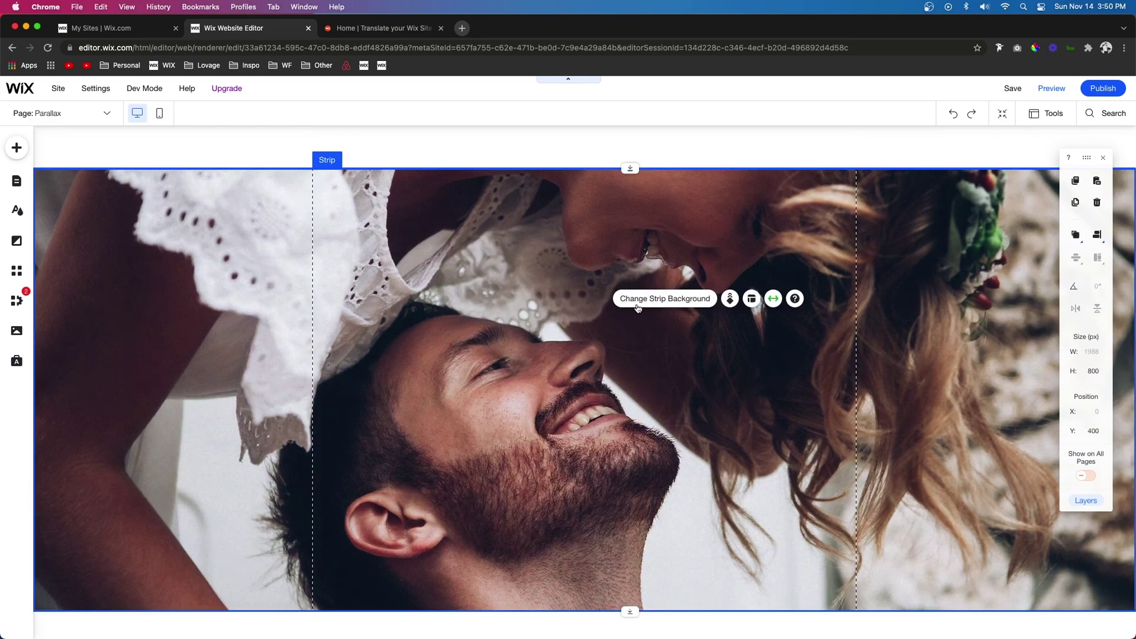
left_click(730, 299)
left_click(222, 211)
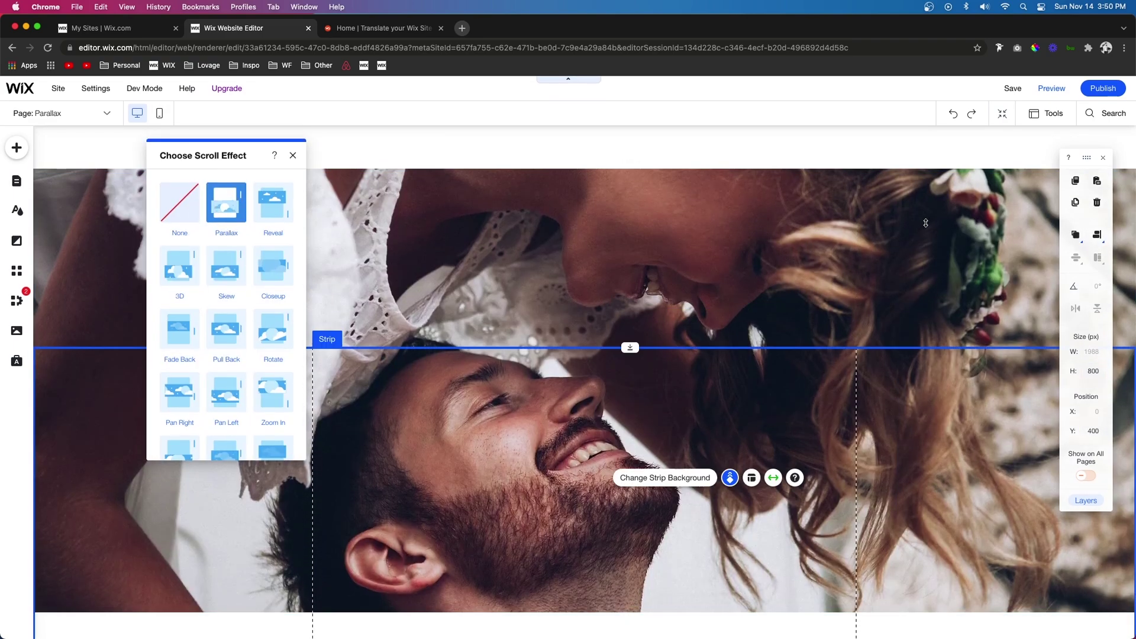
Scroll the previewed page up and down to watch the Parallax effect
scroll(787, 291, "down", 4)
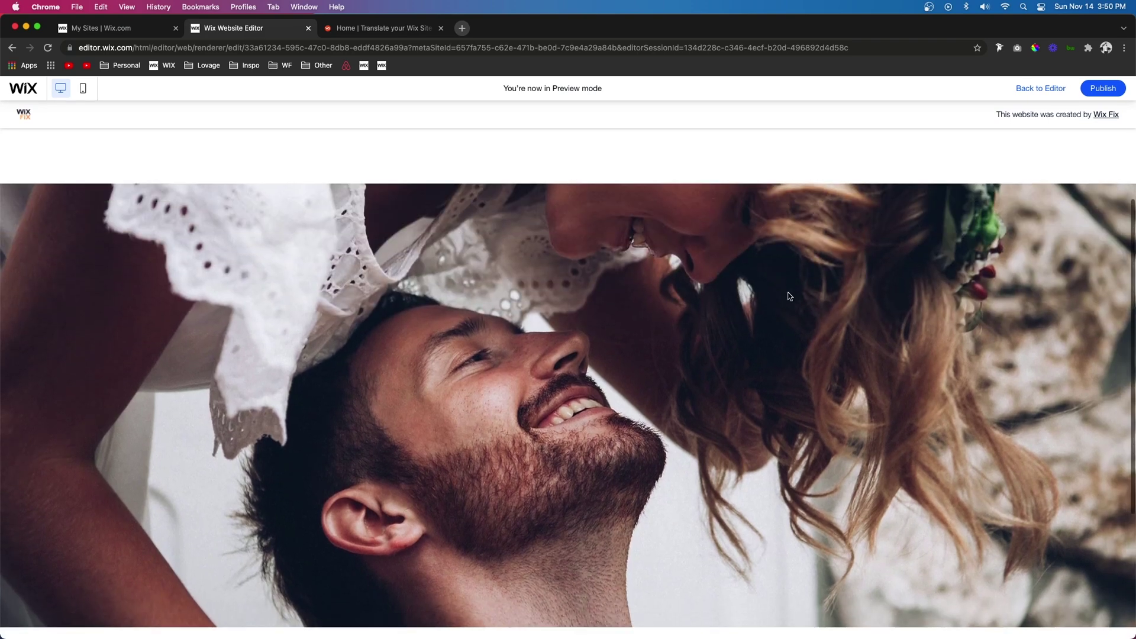
scroll(790, 296, "down", 2)
scroll(790, 296, "up", 4)
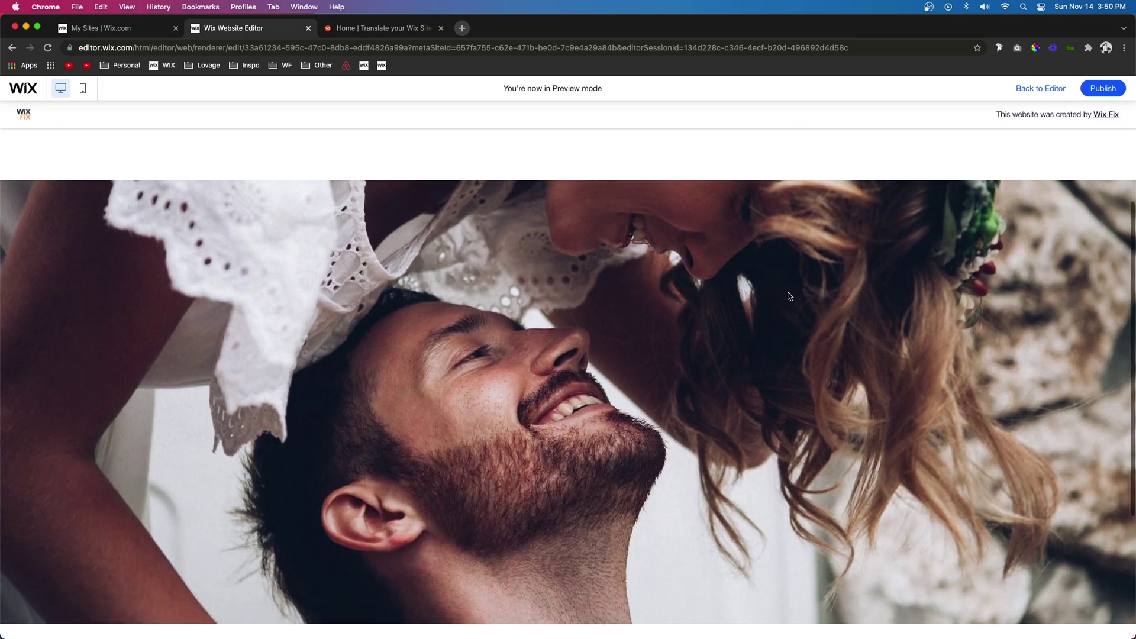
scroll(790, 296, "down", 2)
scroll(790, 296, "up", 3)
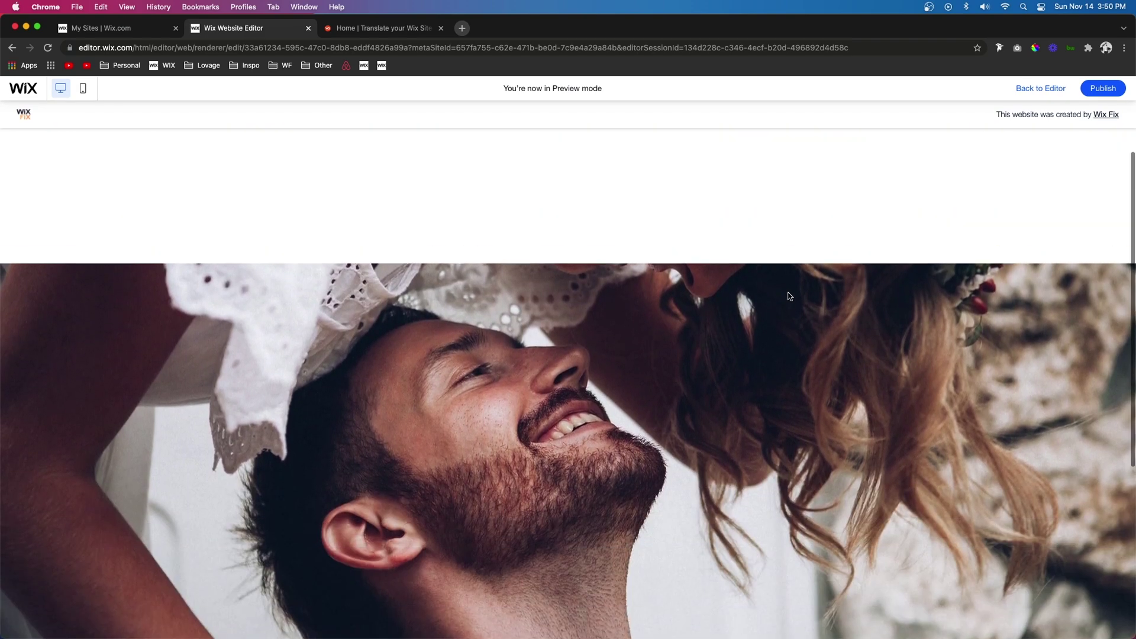
scroll(789, 296, "down", 3)
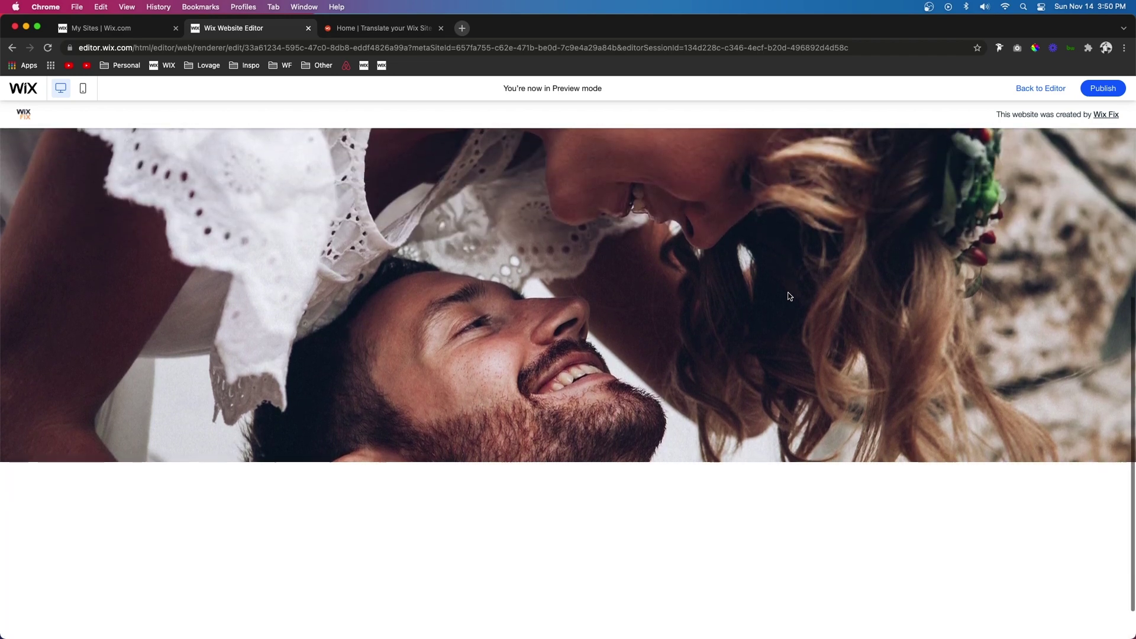
scroll(790, 296, "up", 4)
scroll(790, 296, "down", 4)
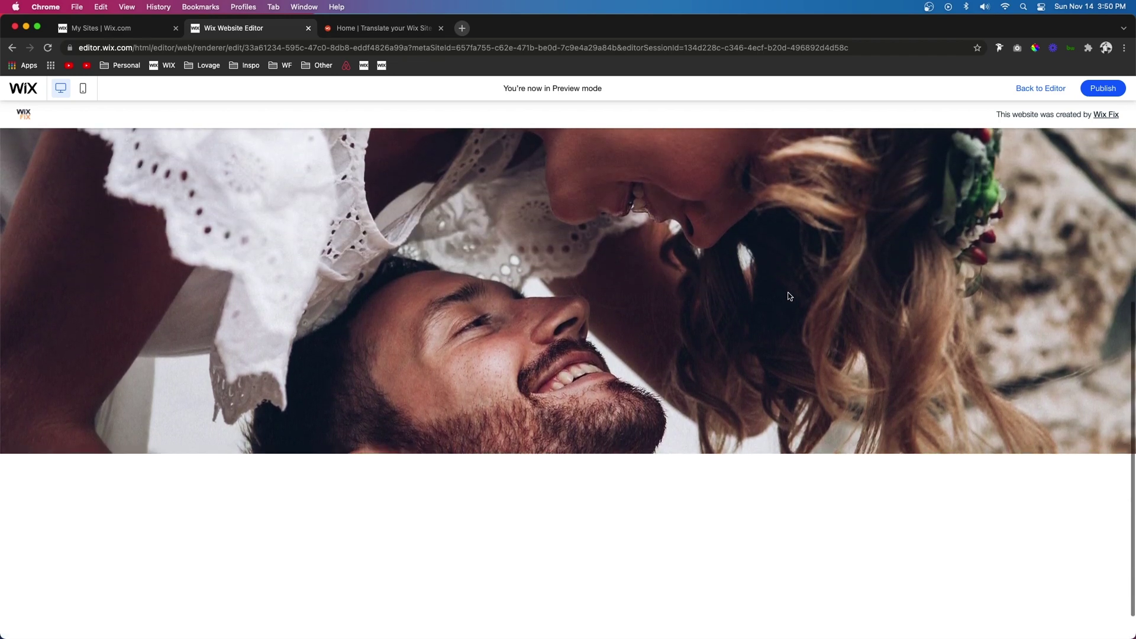
scroll(790, 296, "up", 4)
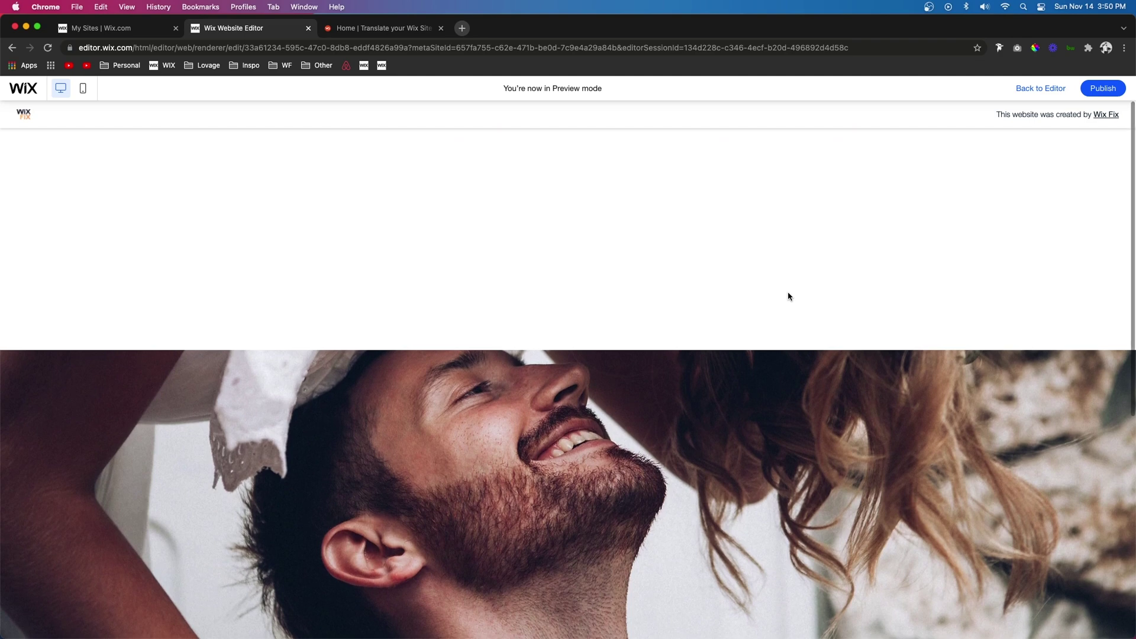
Back in the editor, switch the photo strip's background scroll effect to Reveal and preview
left_click(1038, 88)
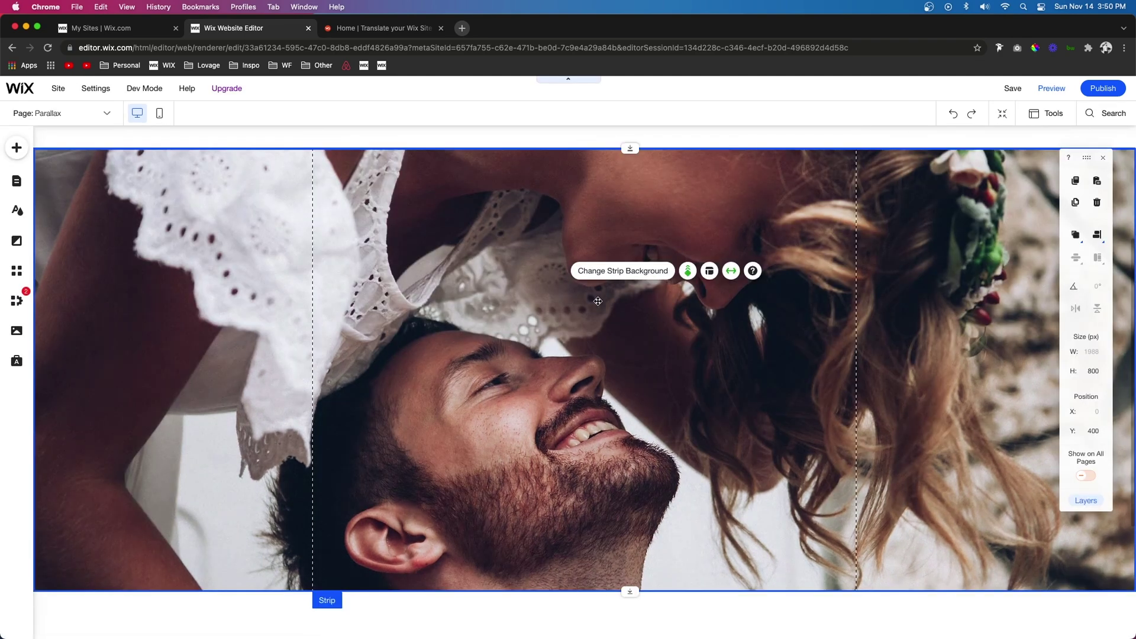
left_click(687, 272)
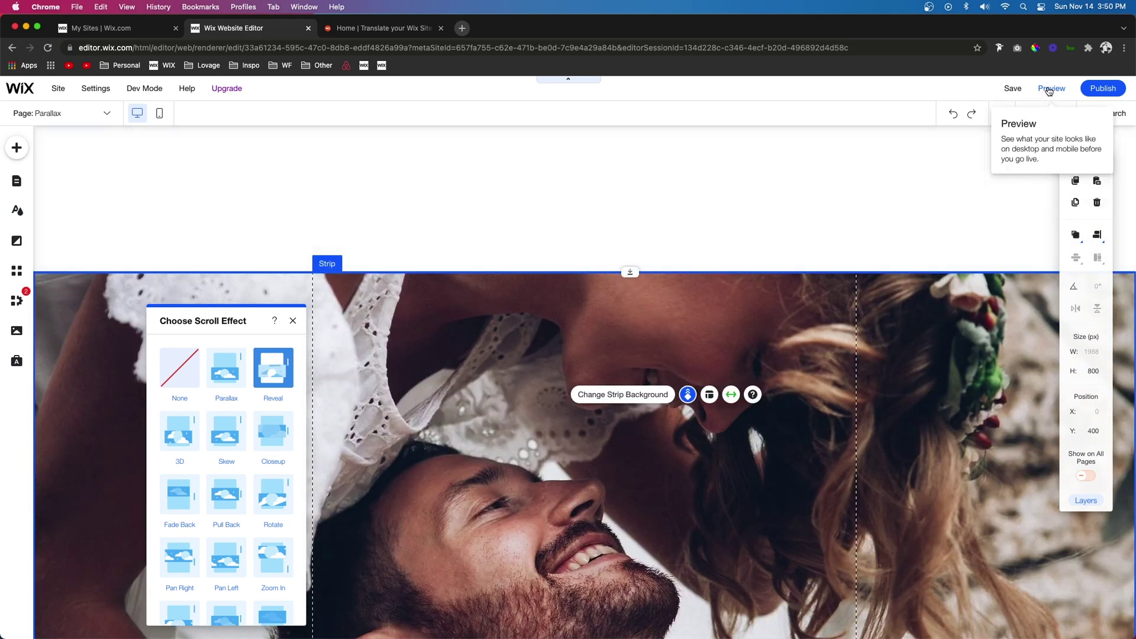
left_click(1052, 88)
Scroll the preview up and down to check the Reveal effect
scroll(774, 362, "down", 5)
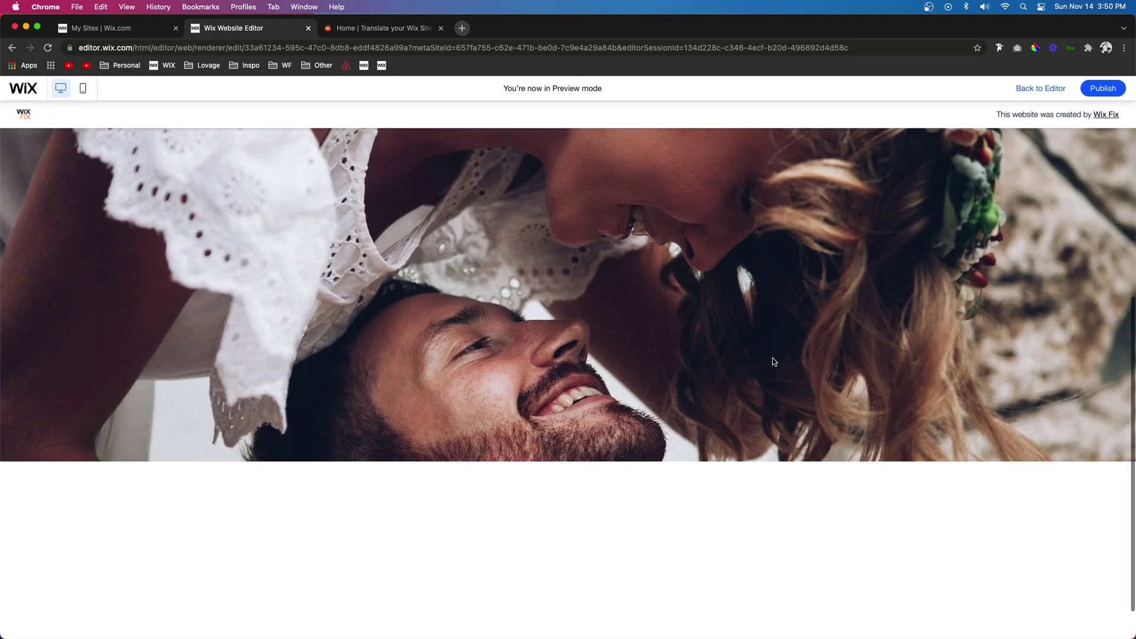
scroll(774, 362, "up", 4)
scroll(774, 362, "down", 1)
scroll(774, 361, "down", 3)
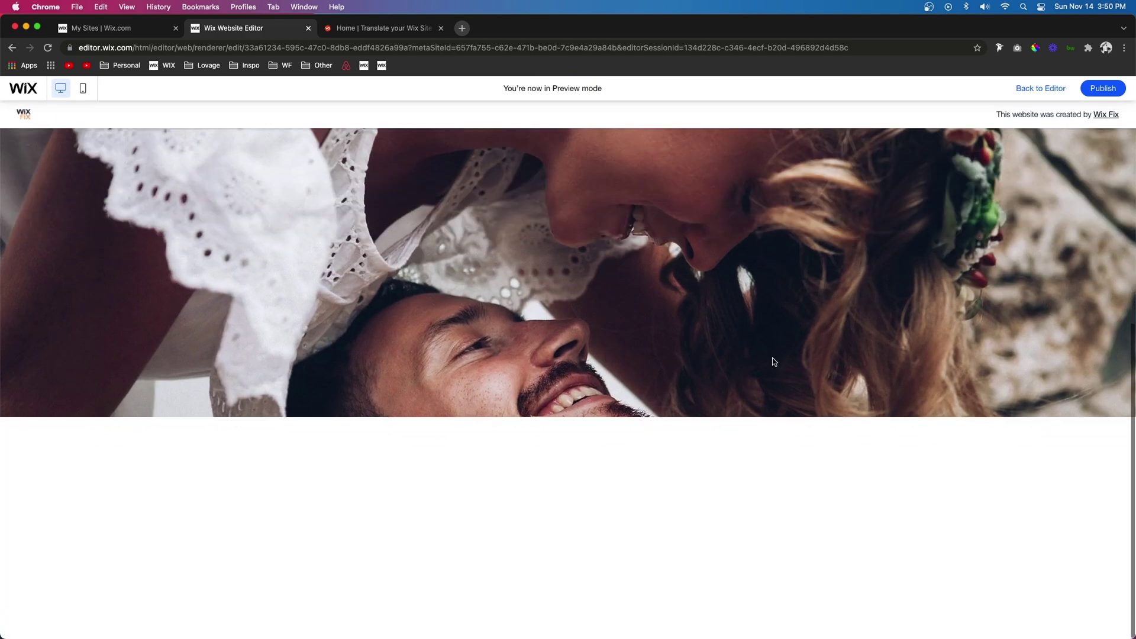
scroll(774, 362, "up", 4)
scroll(774, 361, "down", 2)
scroll(774, 362, "down", 2)
scroll(775, 362, "up", 3)
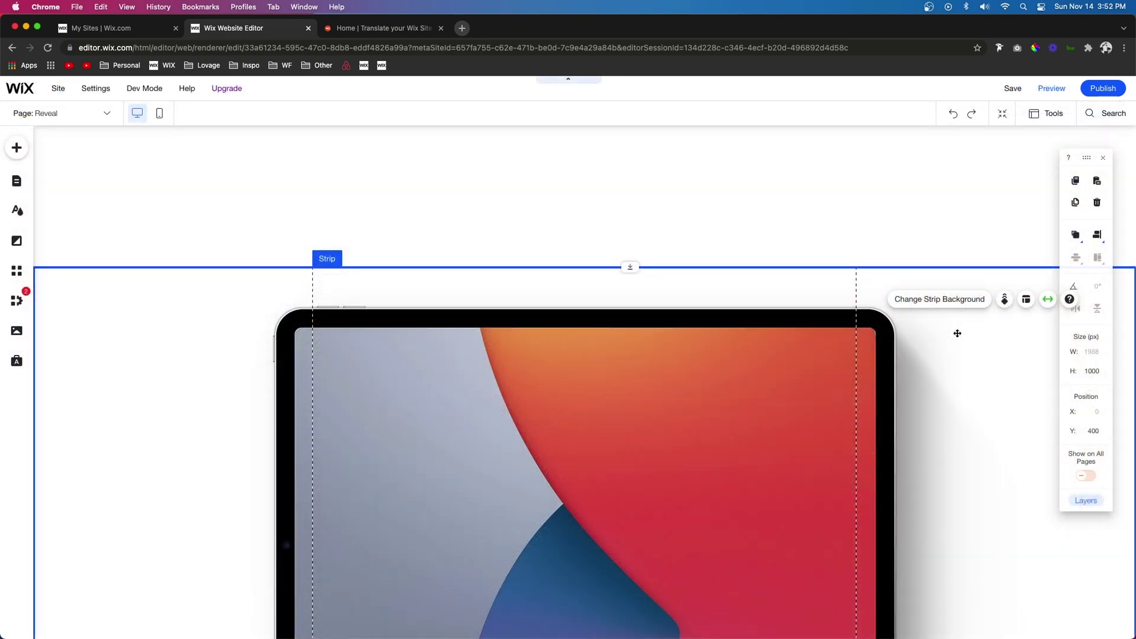
Give the second tablet-image strip's background the Reveal scroll effect and preview the page
scroll(957, 333, "down", 5)
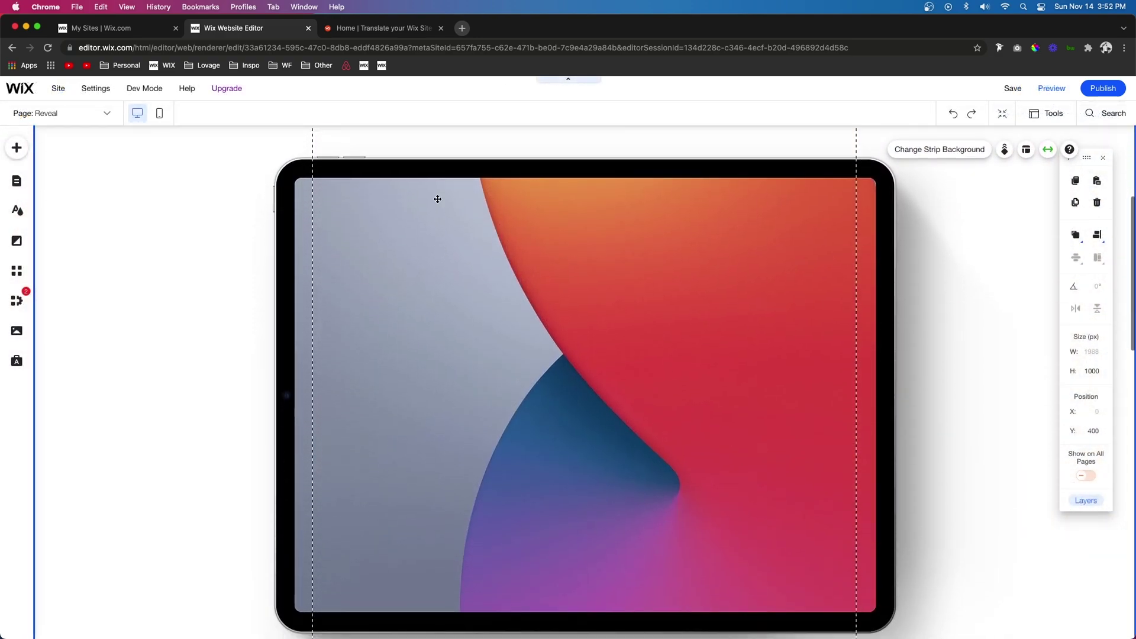
scroll(659, 247, "down", 10)
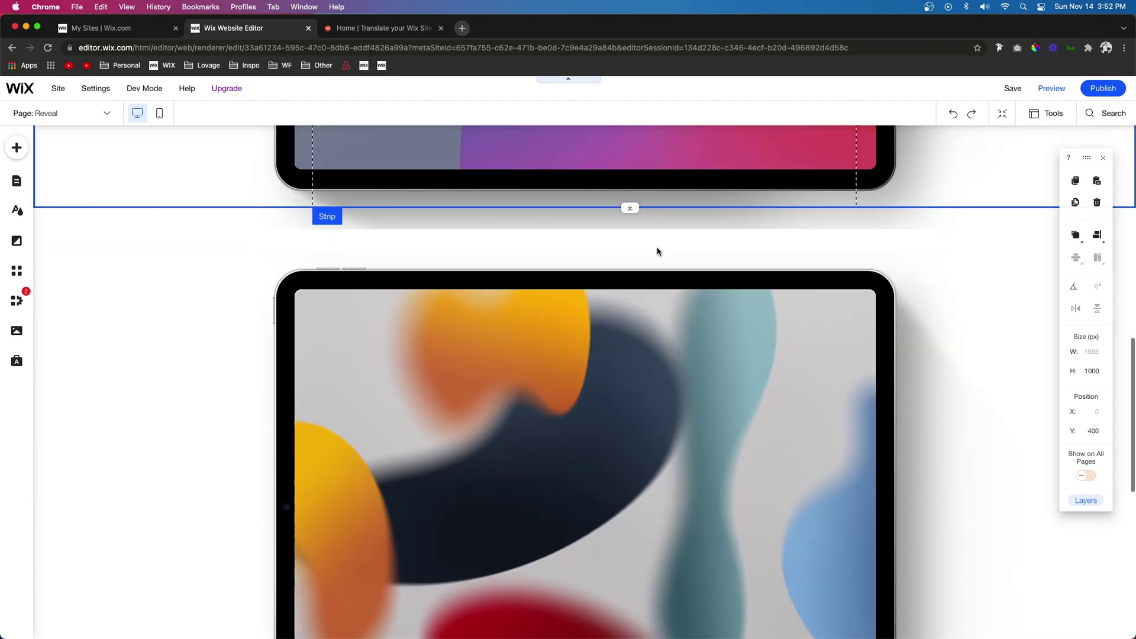
scroll(562, 418, "up", 10)
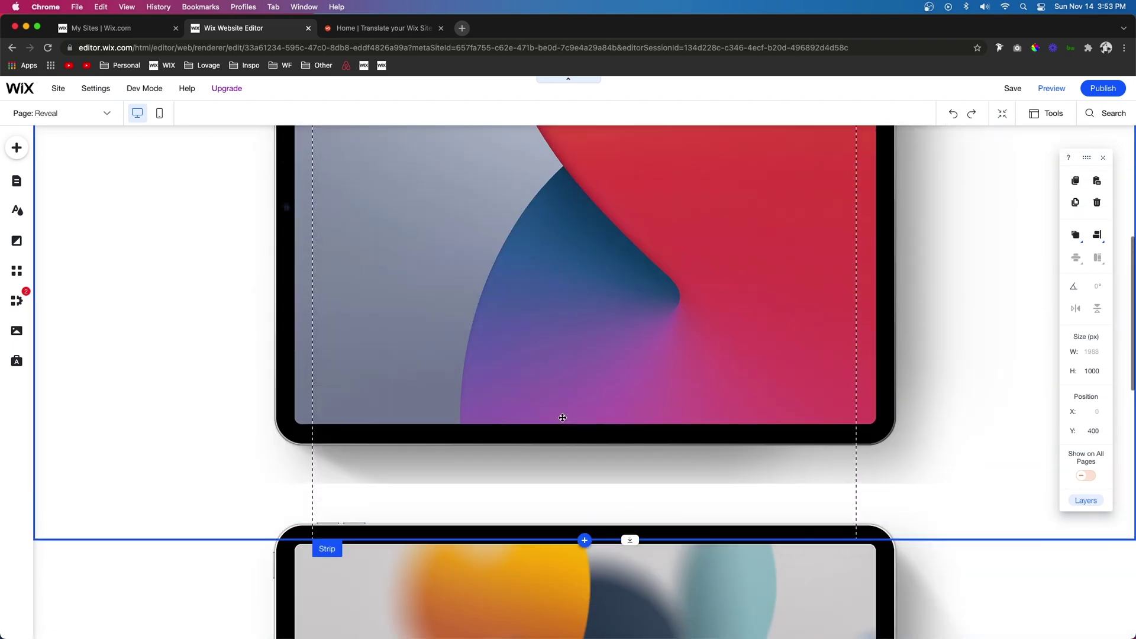
scroll(563, 418, "up", 2)
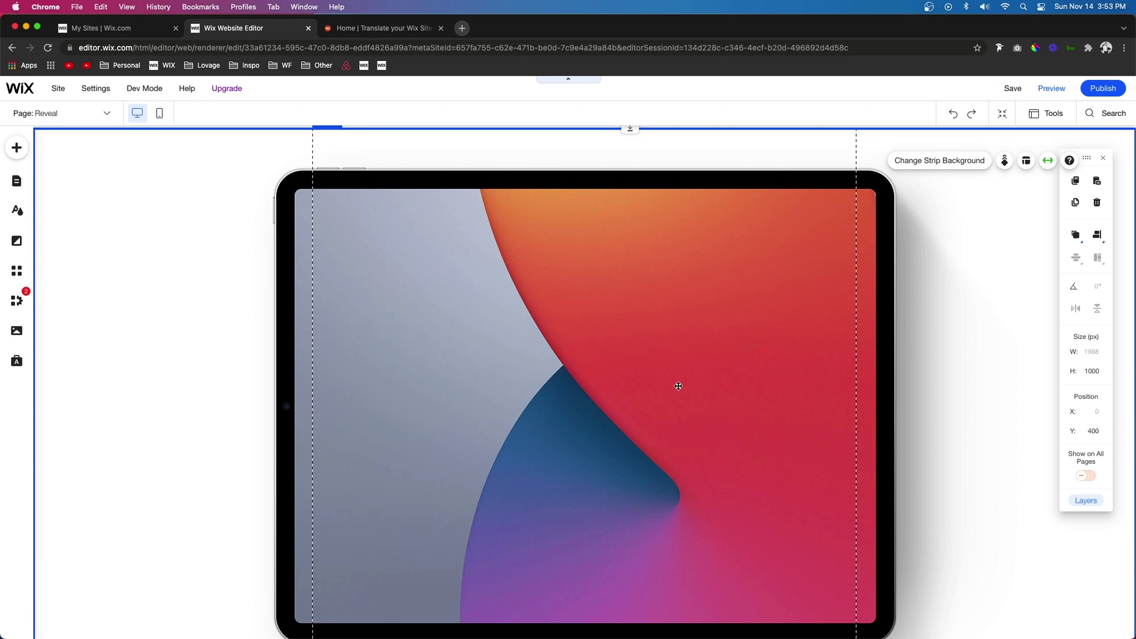
scroll(604, 320, "down", 10)
scroll(521, 330, "up", 13)
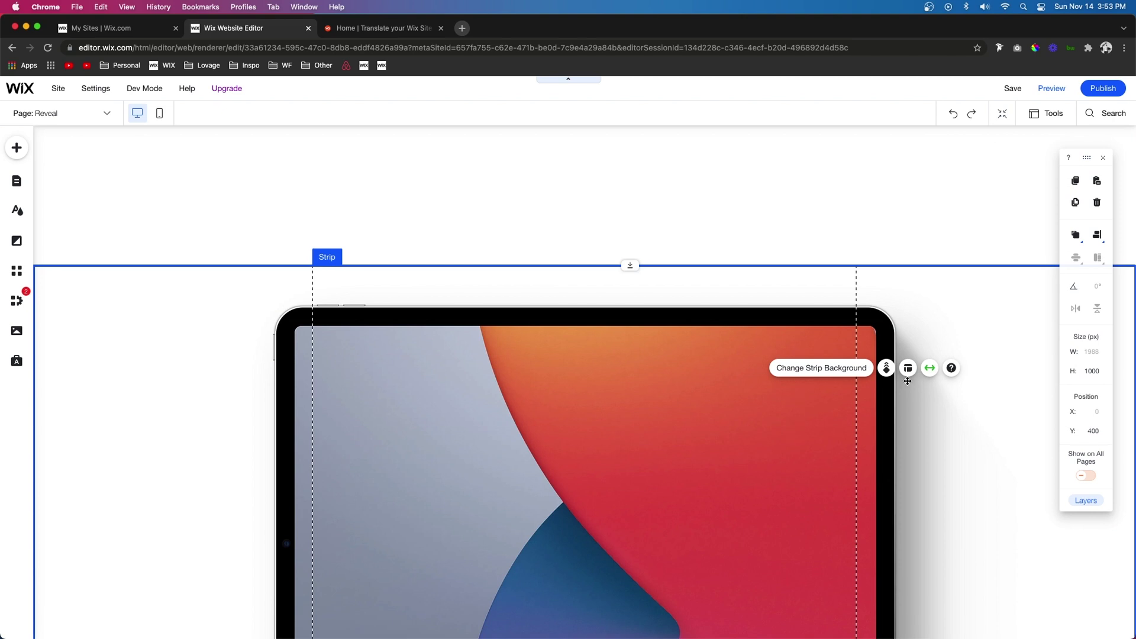
left_click(886, 369)
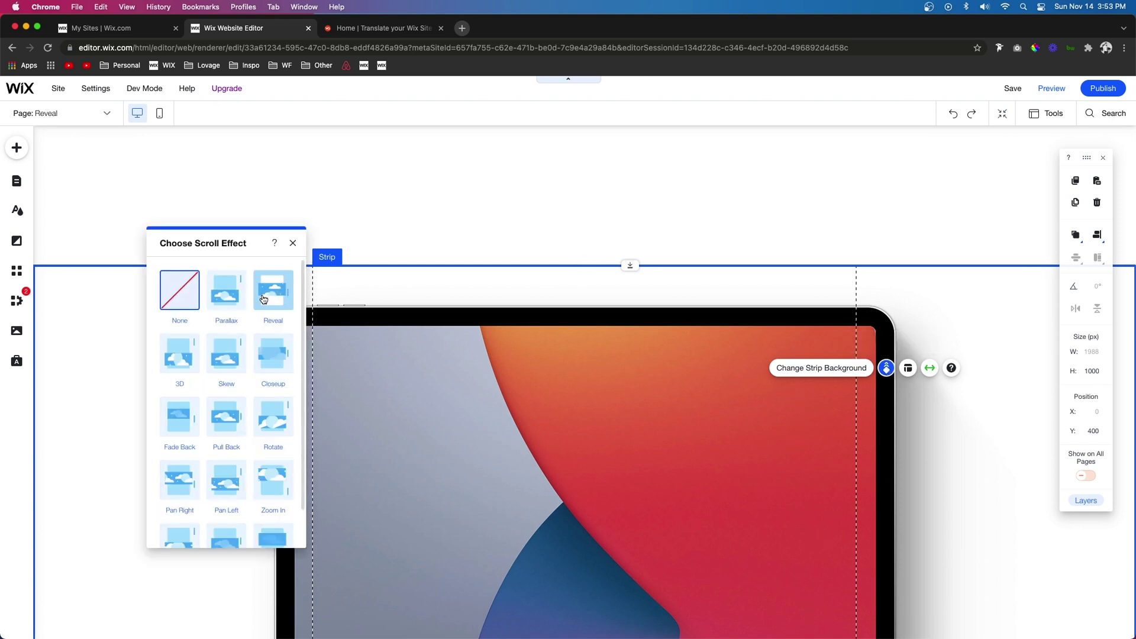
left_click_drag(634, 363, 1130, 102)
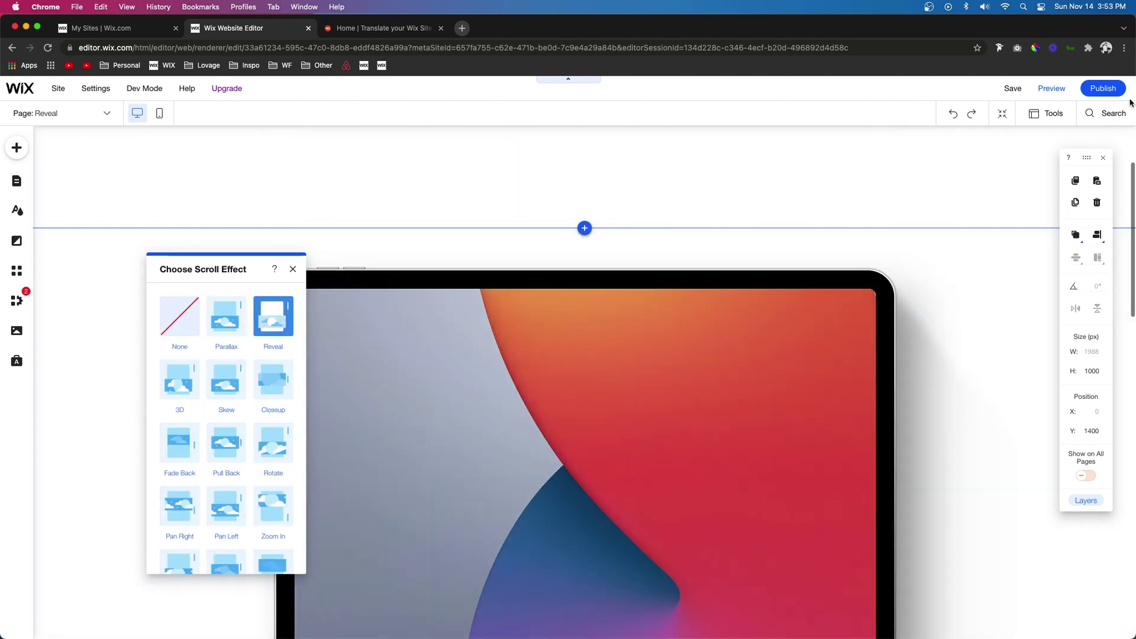
left_click(1069, 87)
scroll(909, 297, "down", 3)
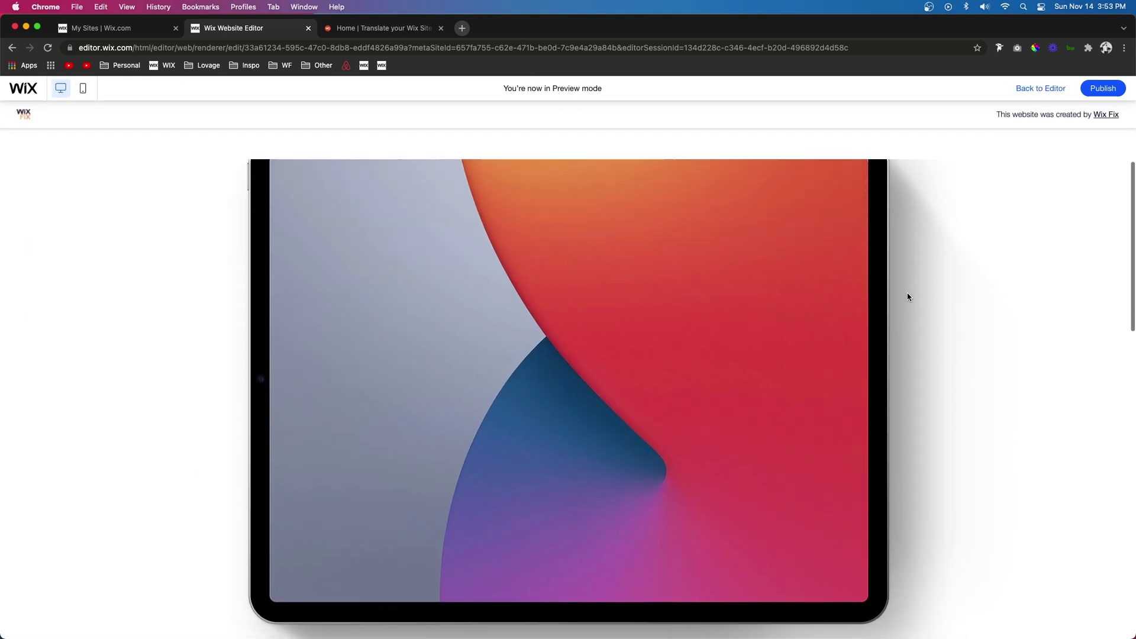
Scroll through the Reveal preview, then show the Add panel's text elements on the Rotate page
scroll(909, 297, "down", 2)
scroll(909, 297, "down", 8)
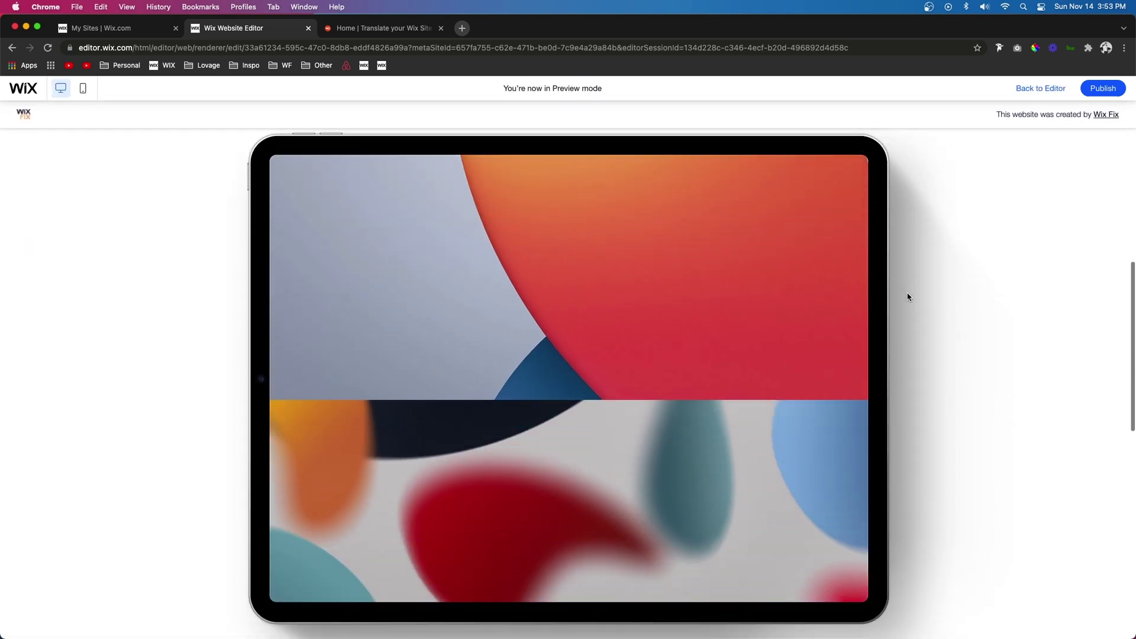
scroll(908, 297, "up", 10)
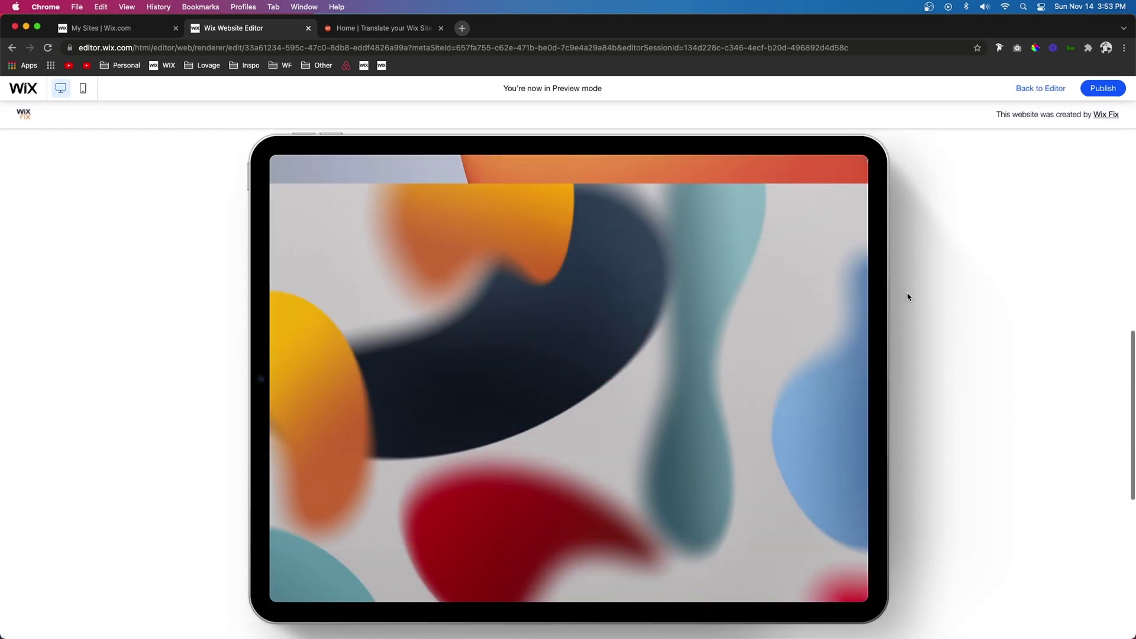
scroll(909, 297, "down", 8)
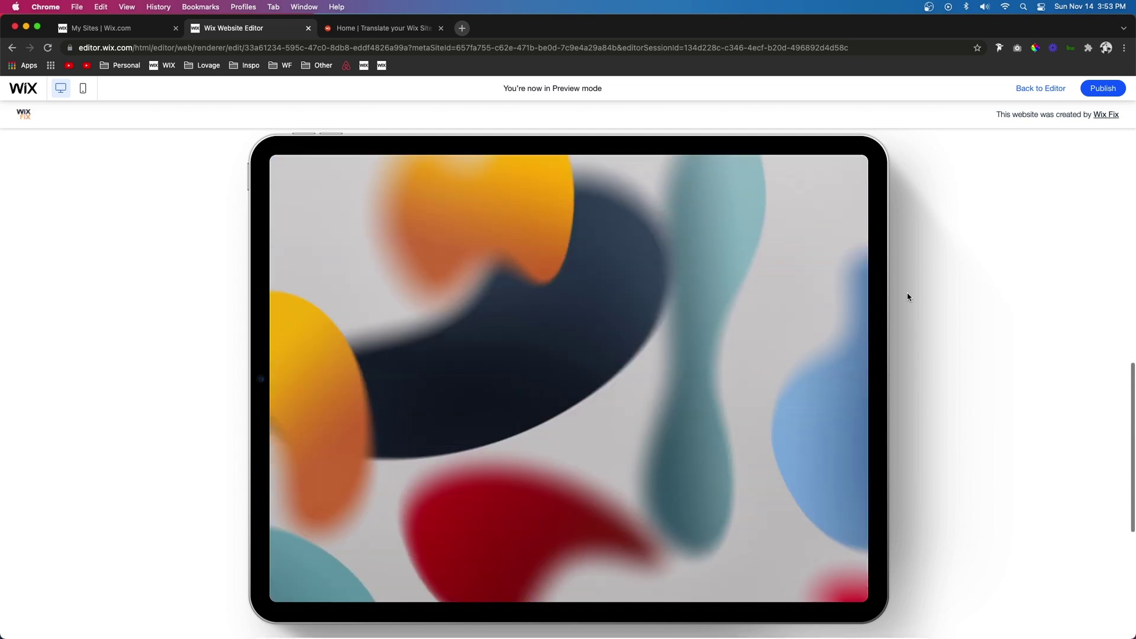
scroll(909, 297, "up", 7)
scroll(908, 297, "down", 10)
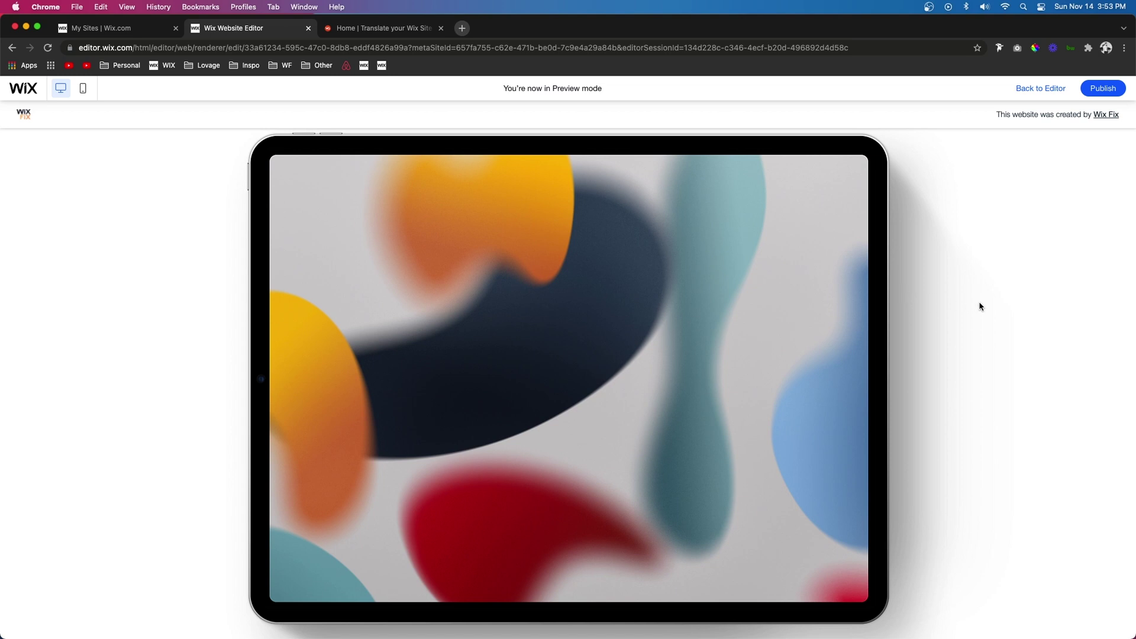
scroll(979, 306, "up", 10)
scroll(980, 306, "down", 10)
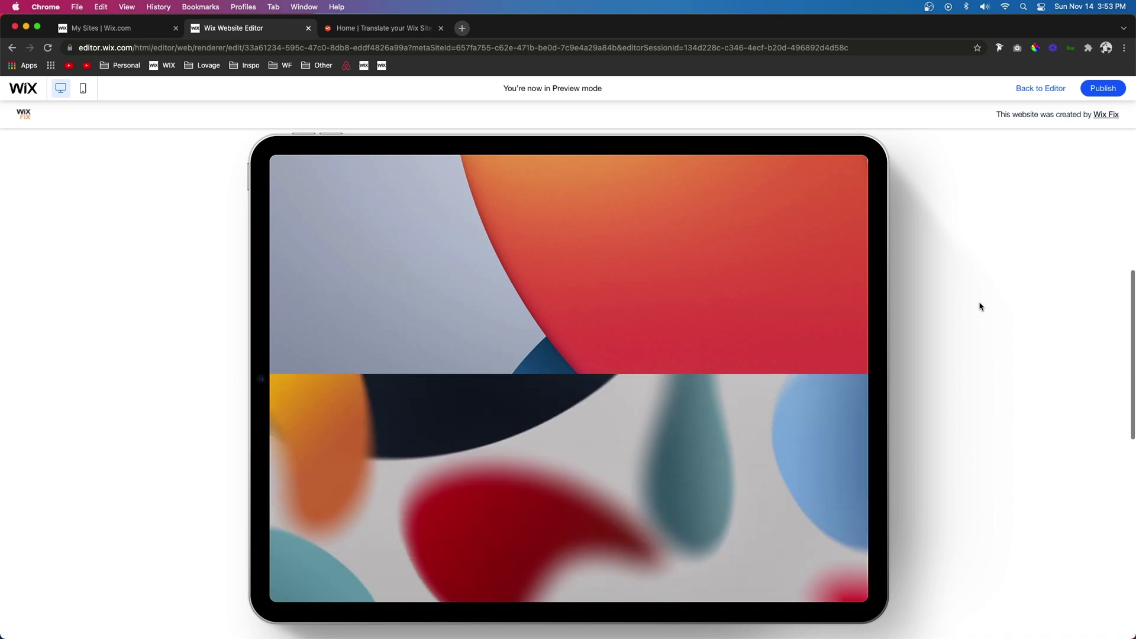
scroll(979, 306, "up", 10)
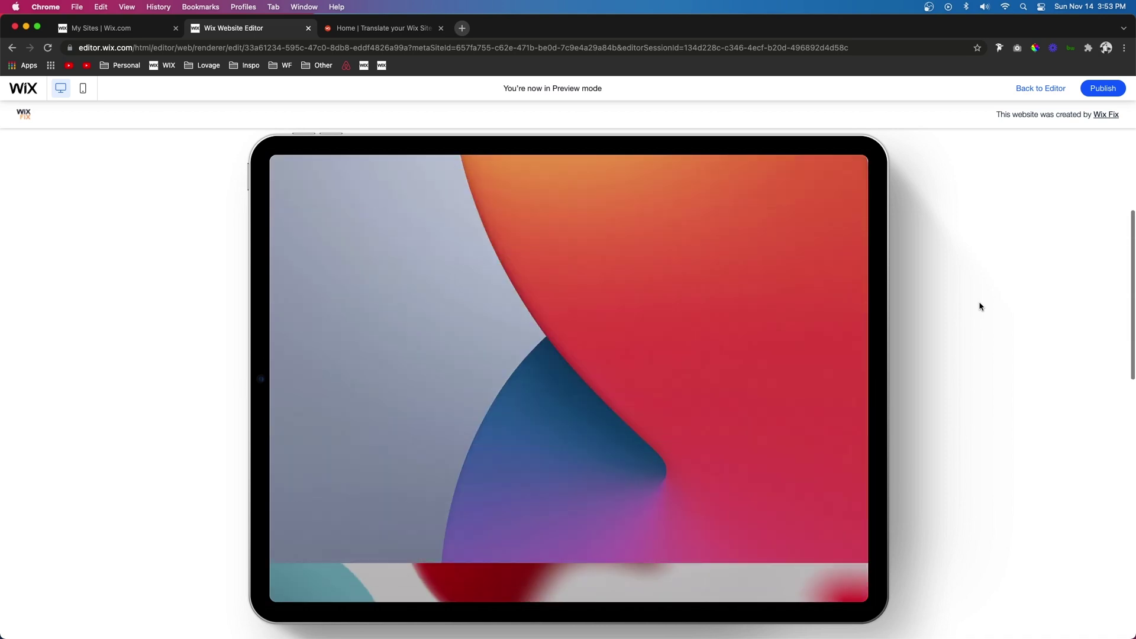
scroll(980, 306, "down", 10)
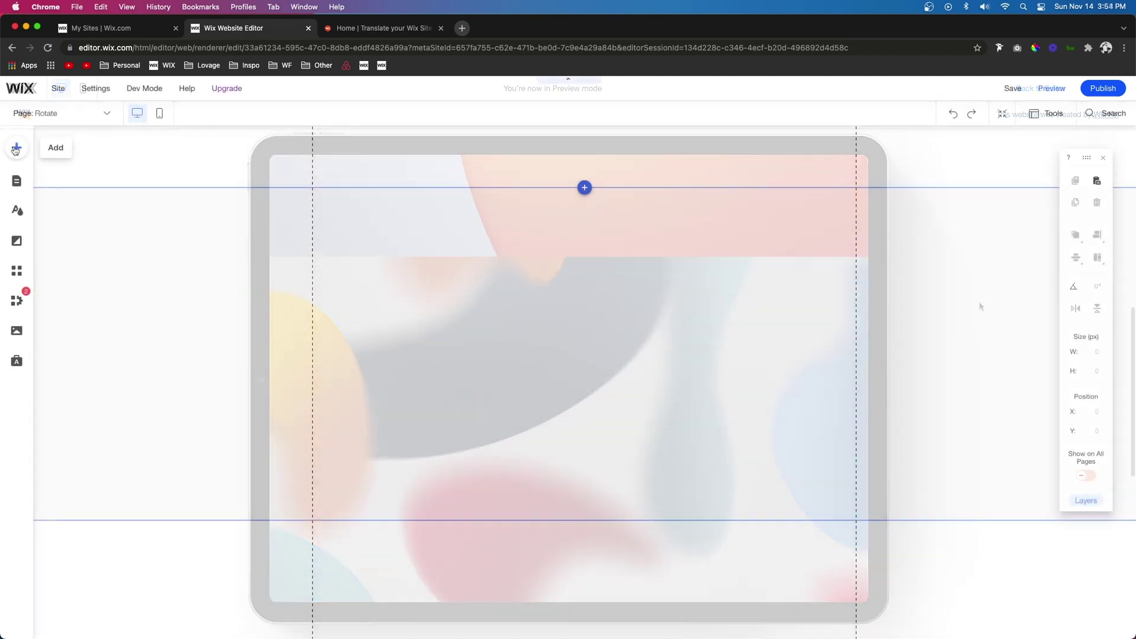
left_click(16, 148)
left_click(54, 194)
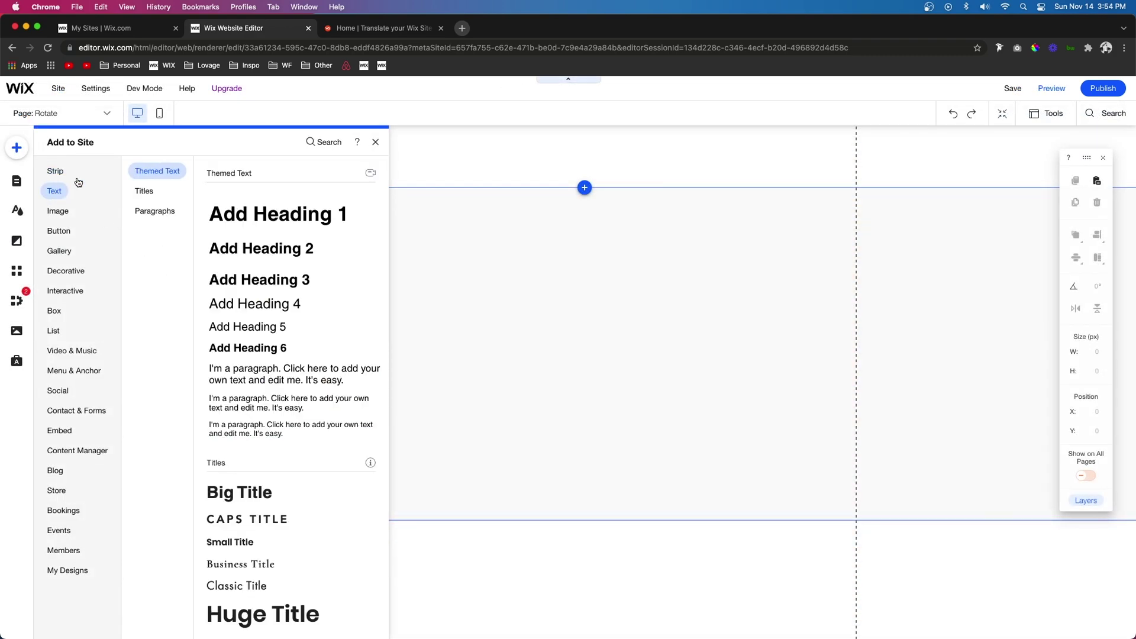
left_click(369, 29)
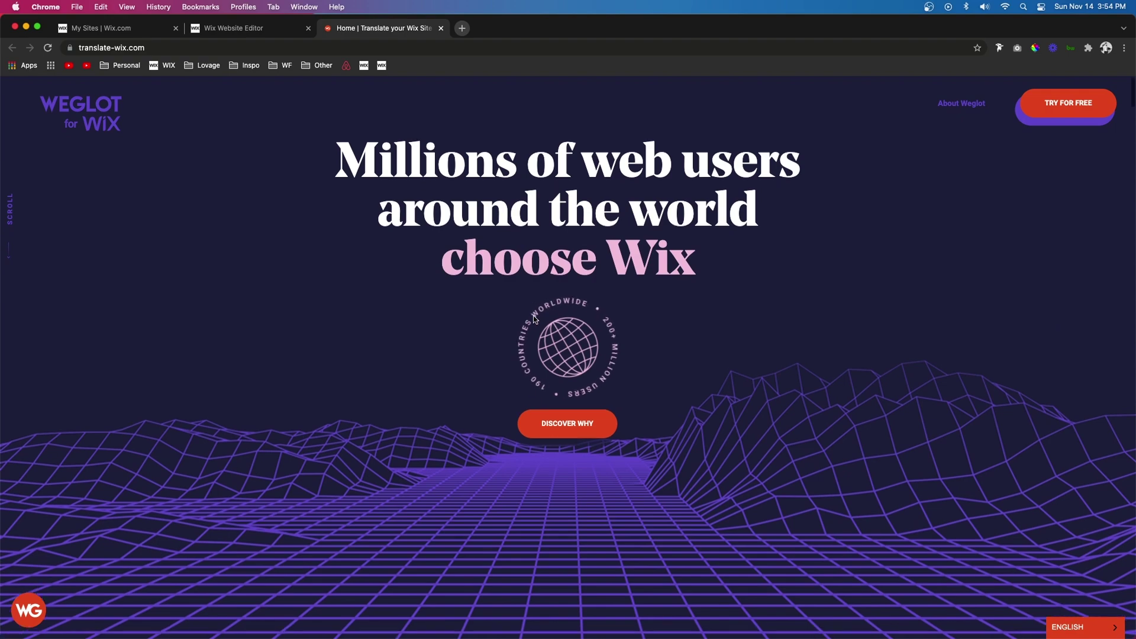
scroll(533, 320, "down", 3)
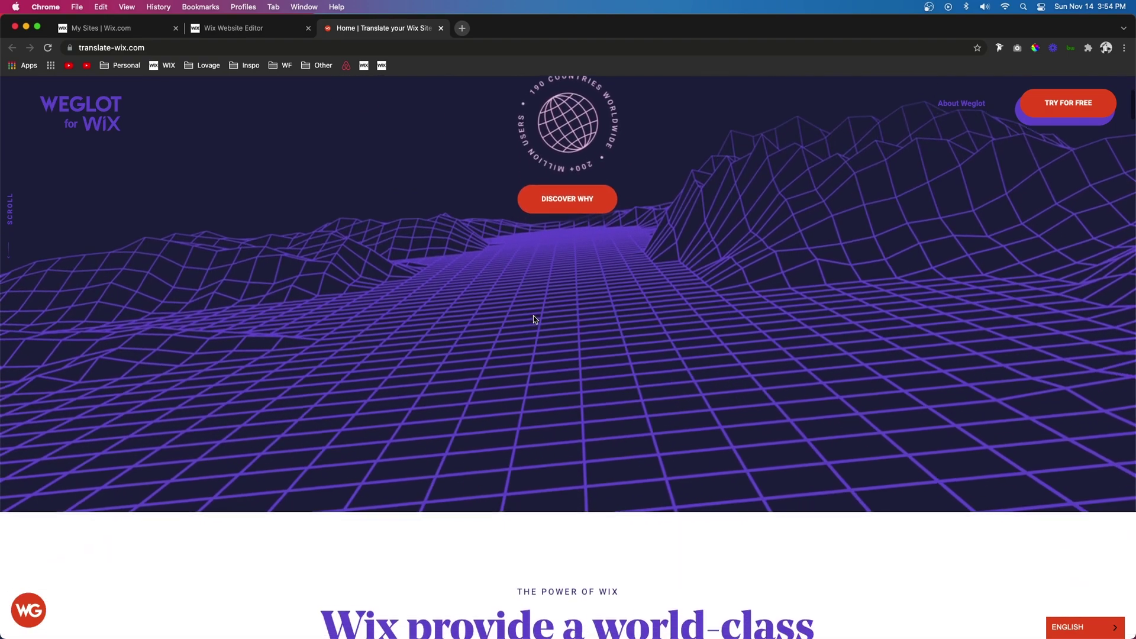
scroll(534, 315, "up", 3)
scroll(534, 315, "down", 4)
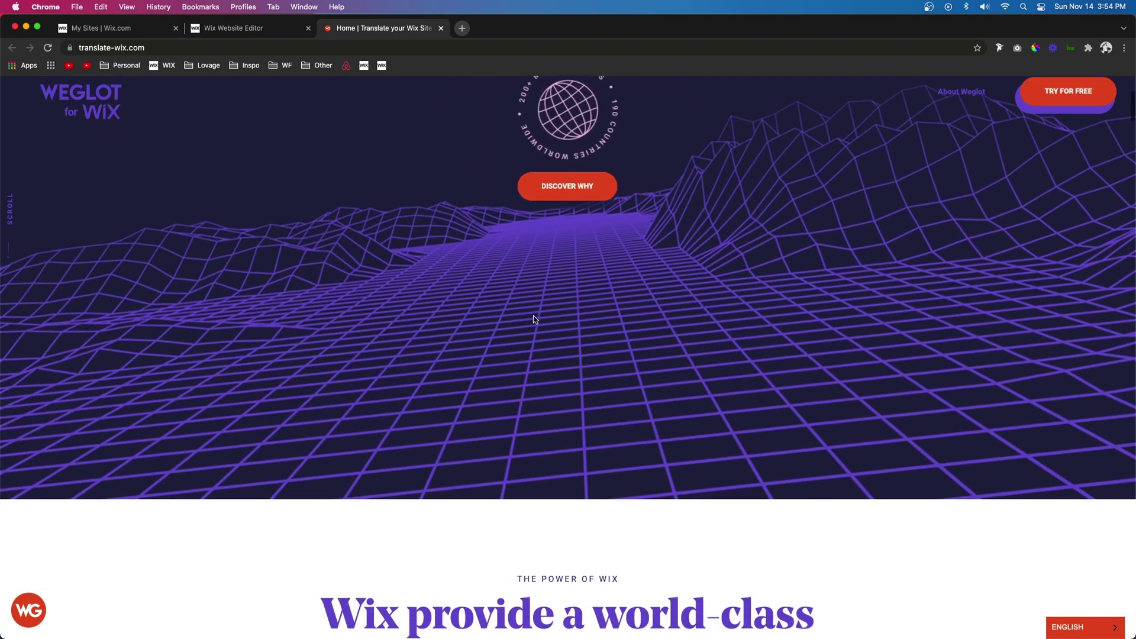
scroll(534, 315, "up", 1)
scroll(534, 315, "up", 3)
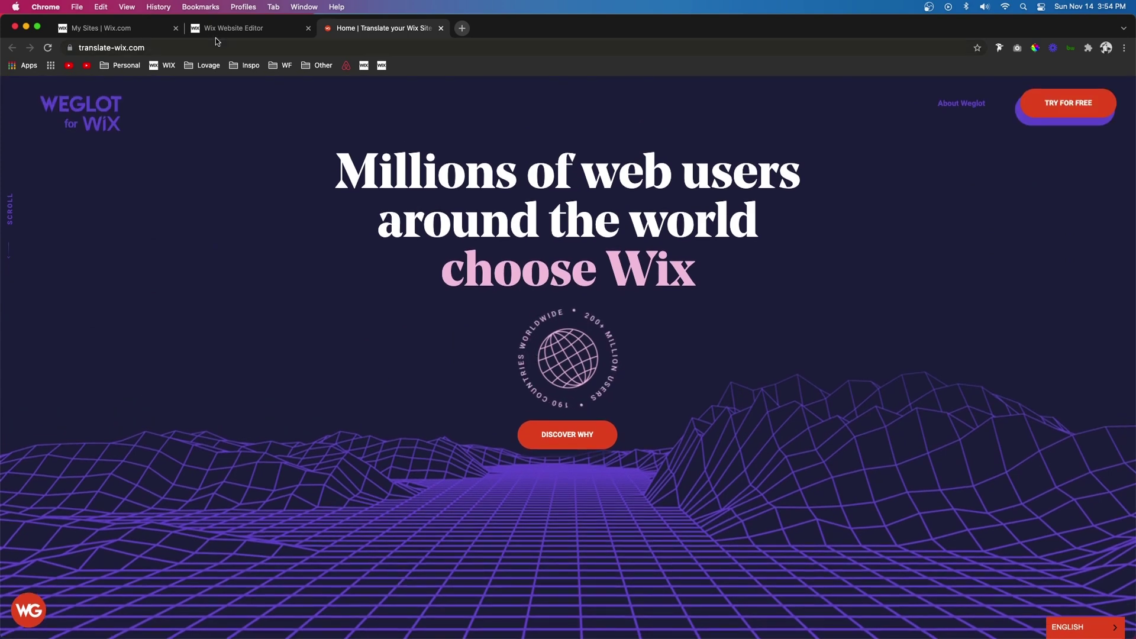
left_click(218, 29)
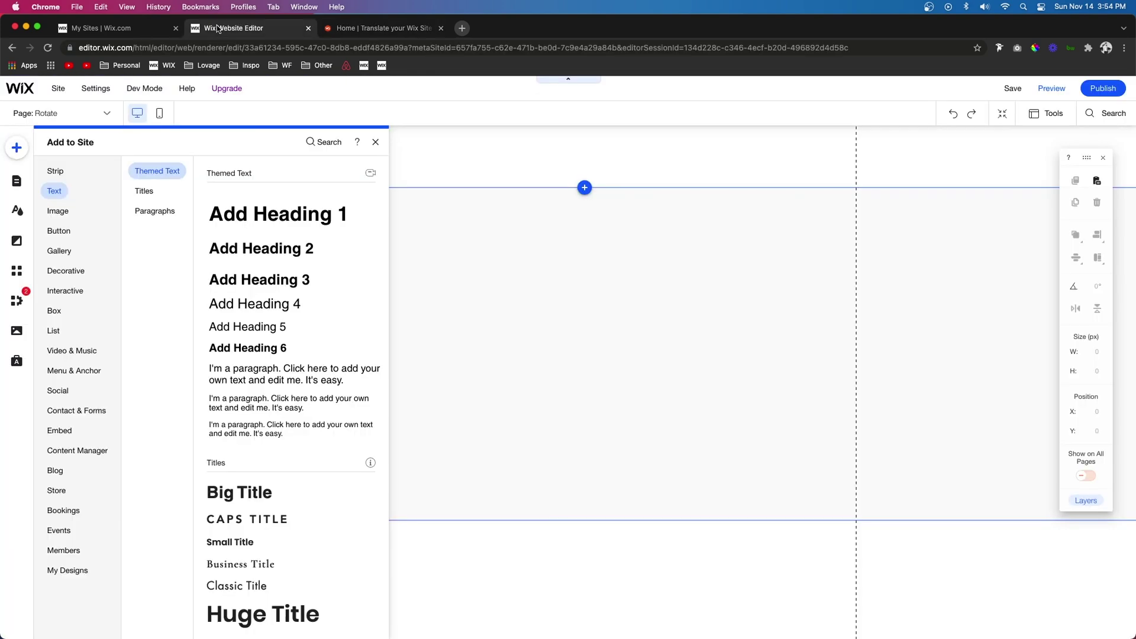
Set the empty strip's background to Neon Line.png from Site Files
left_click(544, 259)
left_click(556, 228)
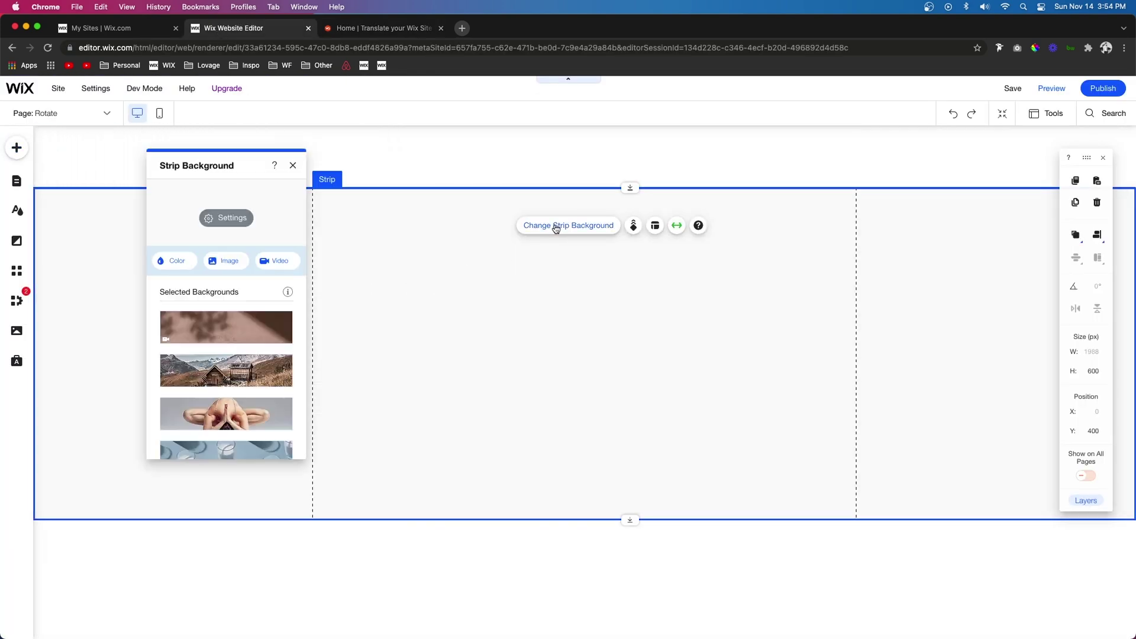
left_click(220, 263)
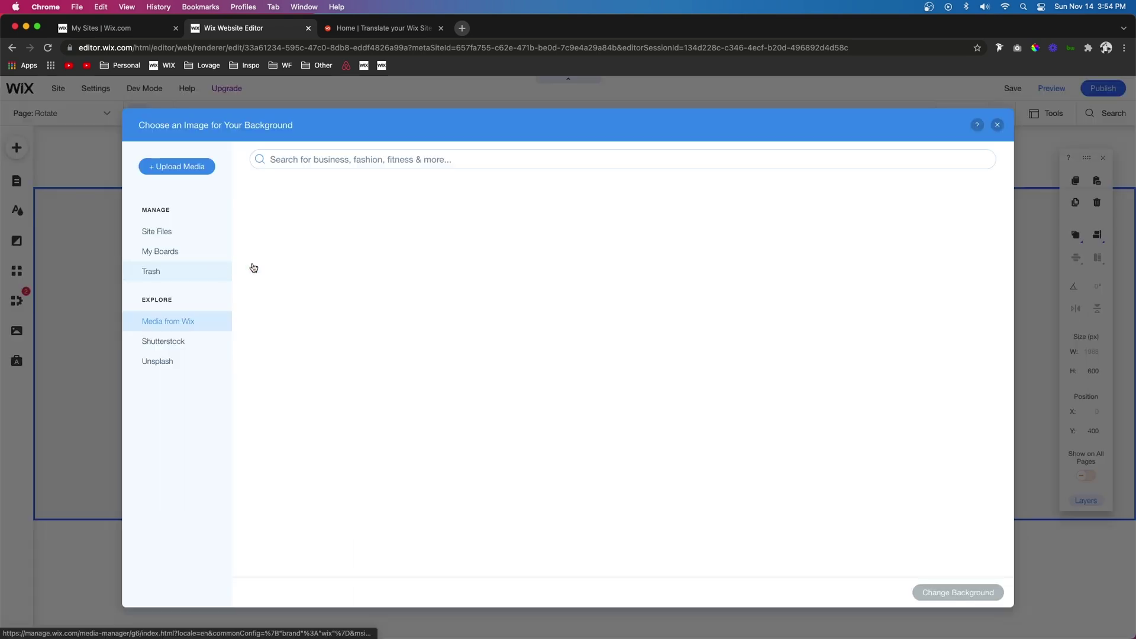
left_click(155, 231)
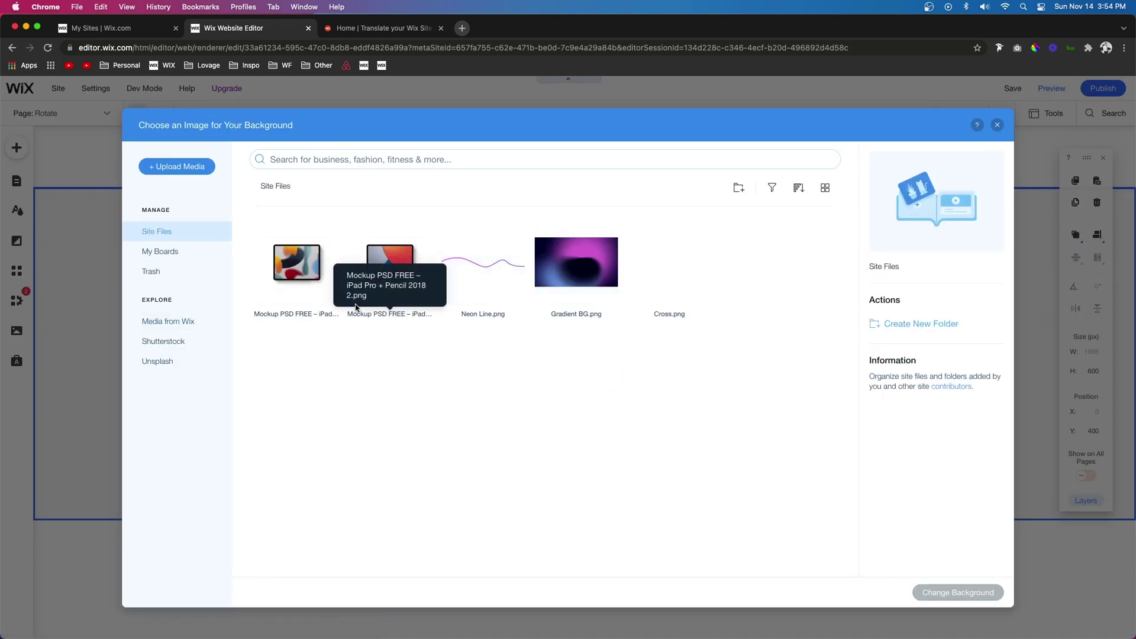
double_click(489, 278)
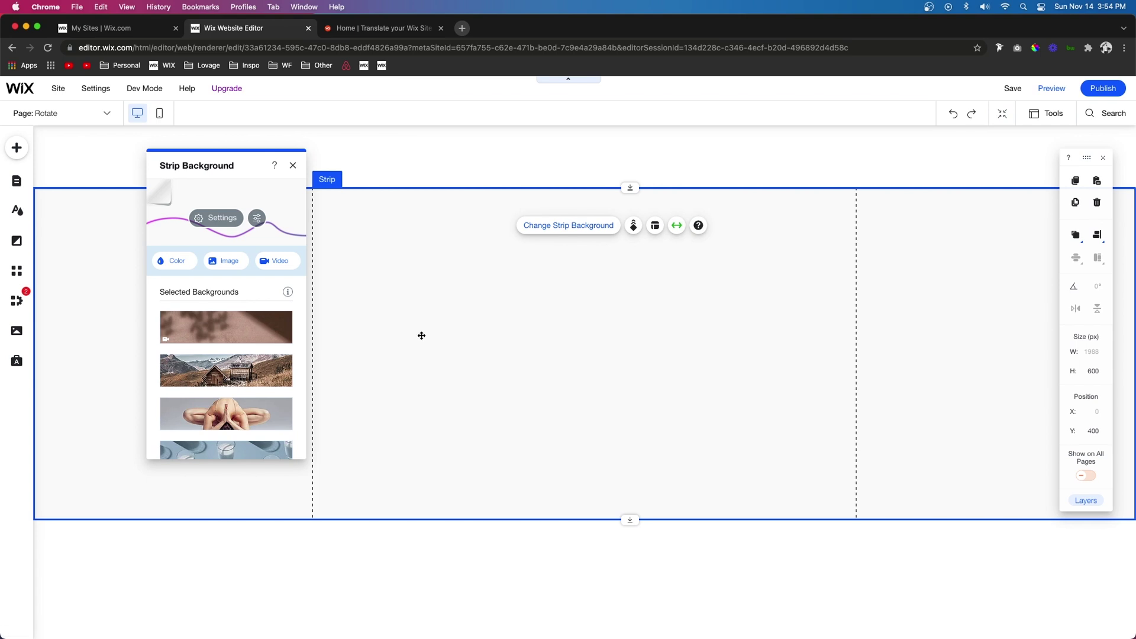
Give the strip the Rotate scroll effect and preview the rotation while scrolling
left_click(634, 227)
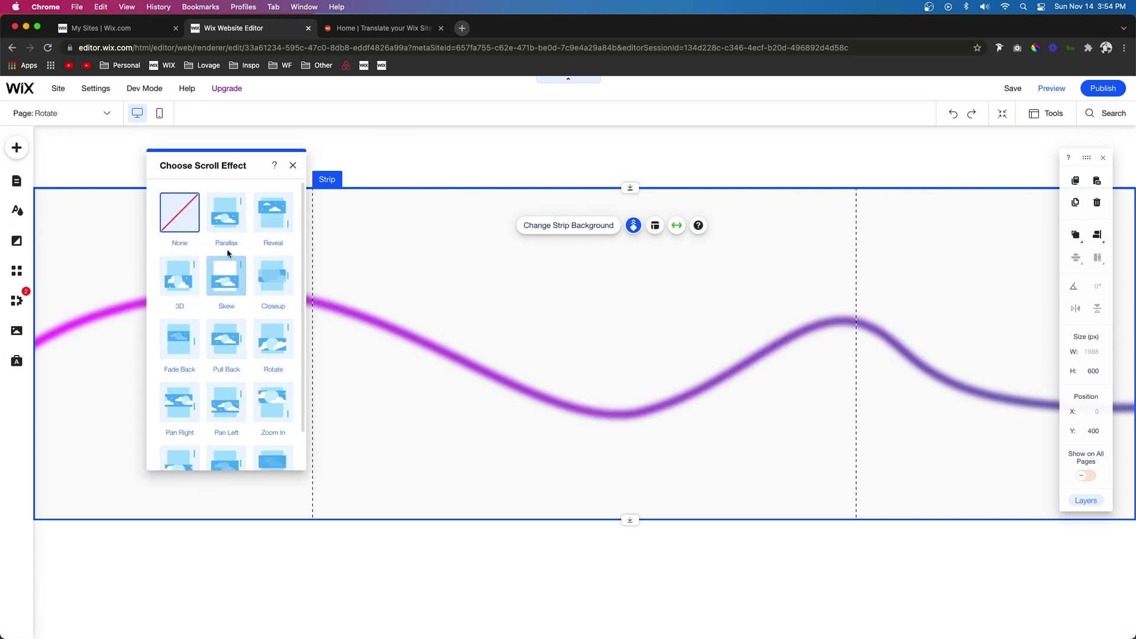
scroll(190, 314, "down", 1)
left_click(273, 300)
key("super+p")
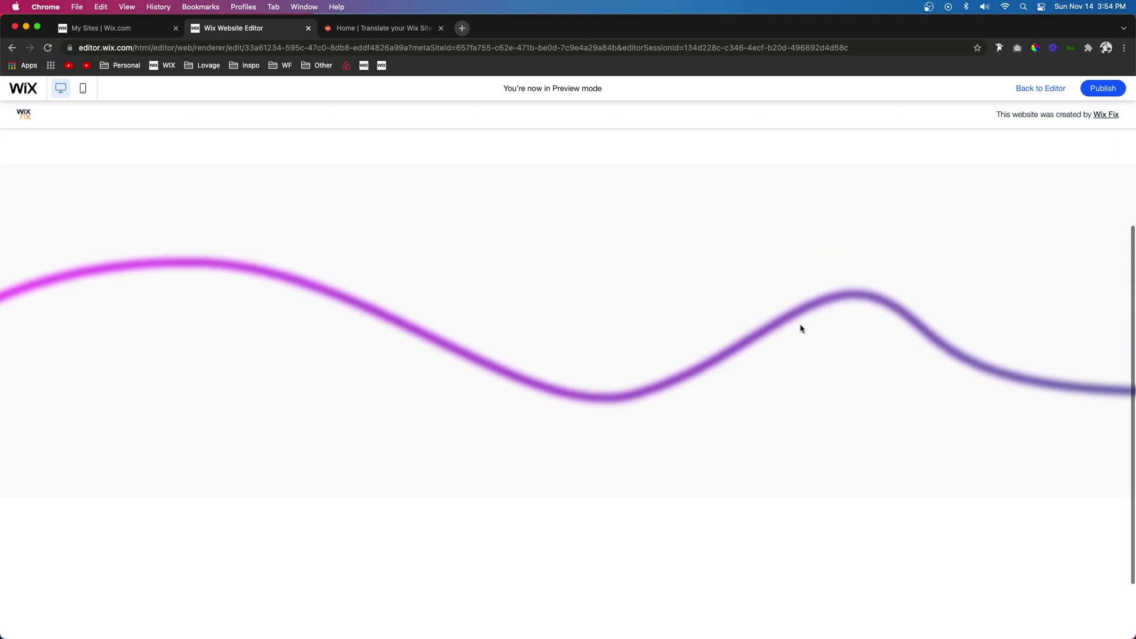
scroll(800, 329, "up", 3)
scroll(800, 328, "down", 3)
scroll(801, 329, "up", 3)
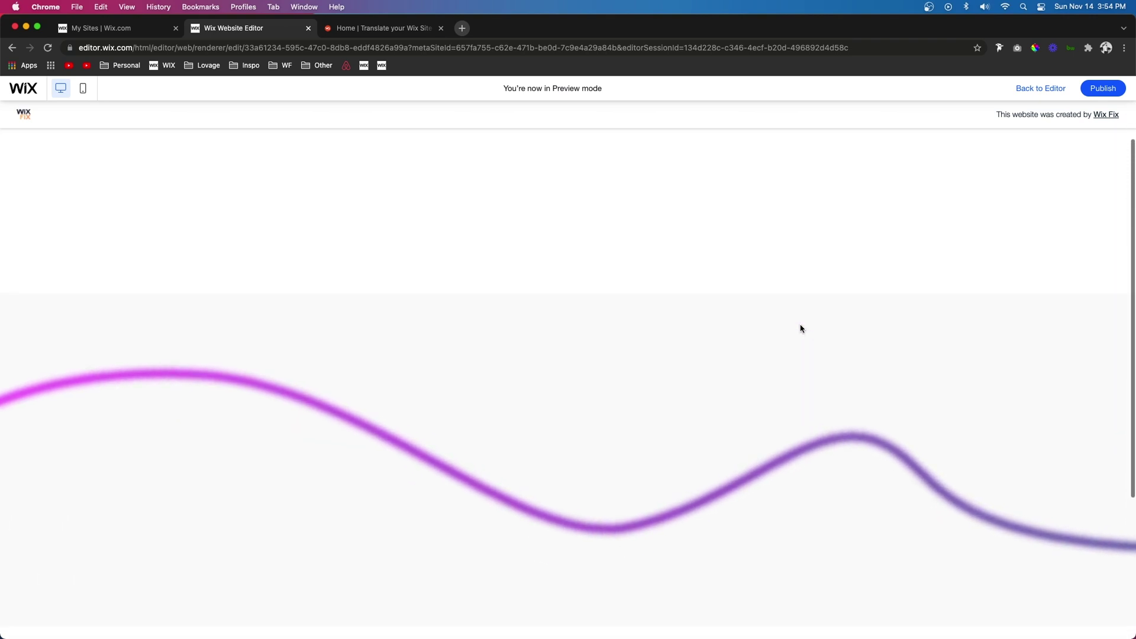
scroll(800, 328, "down", 3)
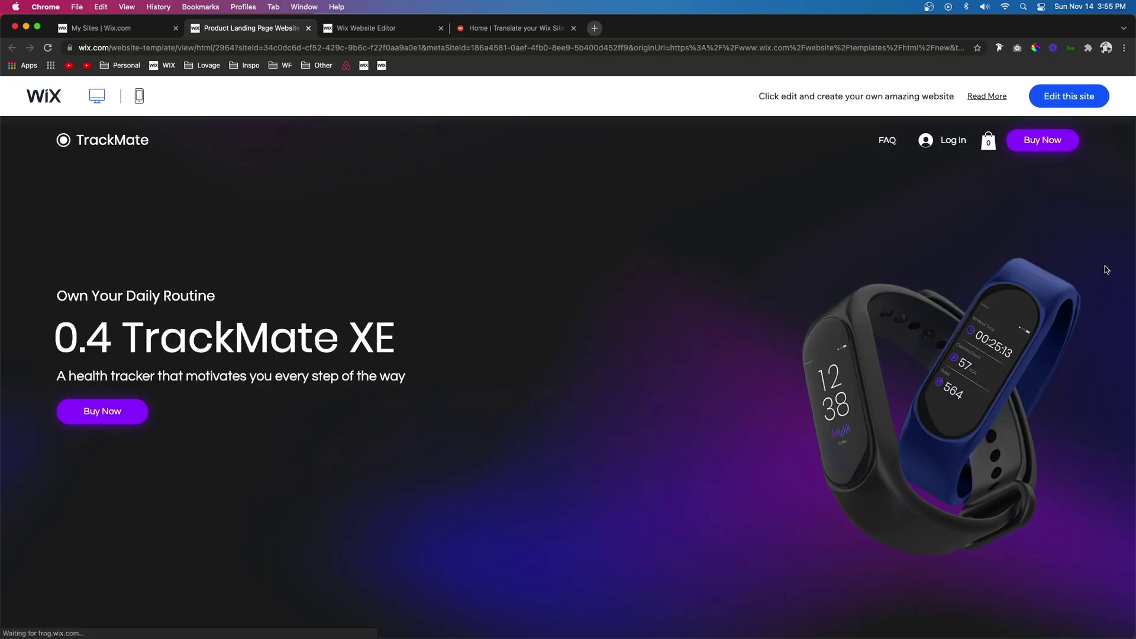
Scroll the TrackMate template to view the purple neon wave line behind its bands
scroll(1106, 269, "down", 5)
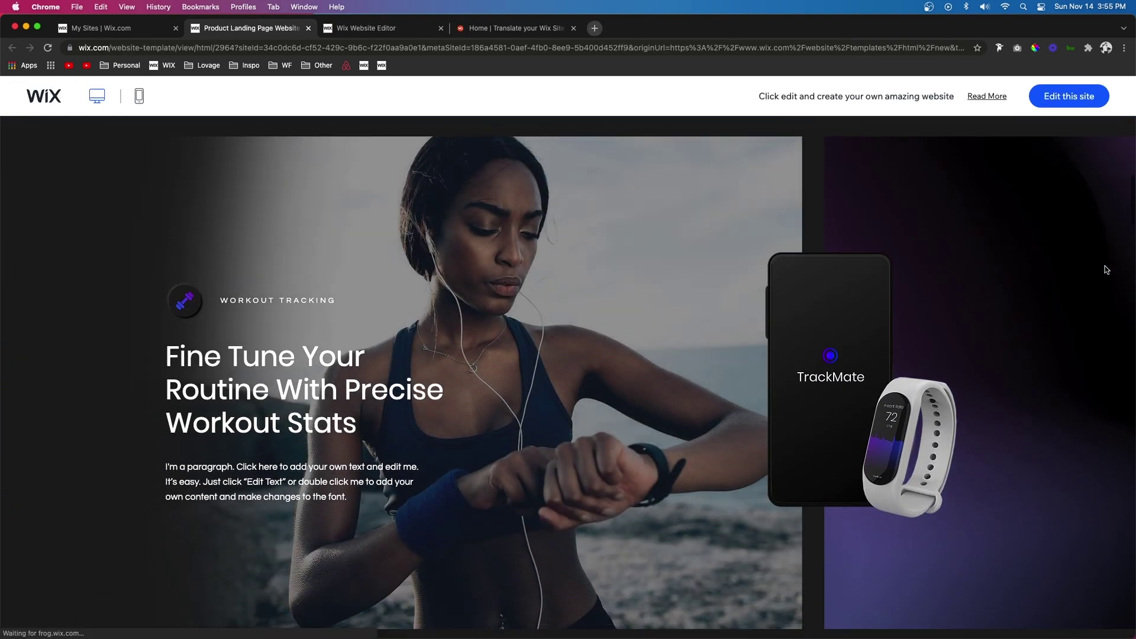
scroll(1106, 269, "down", 10)
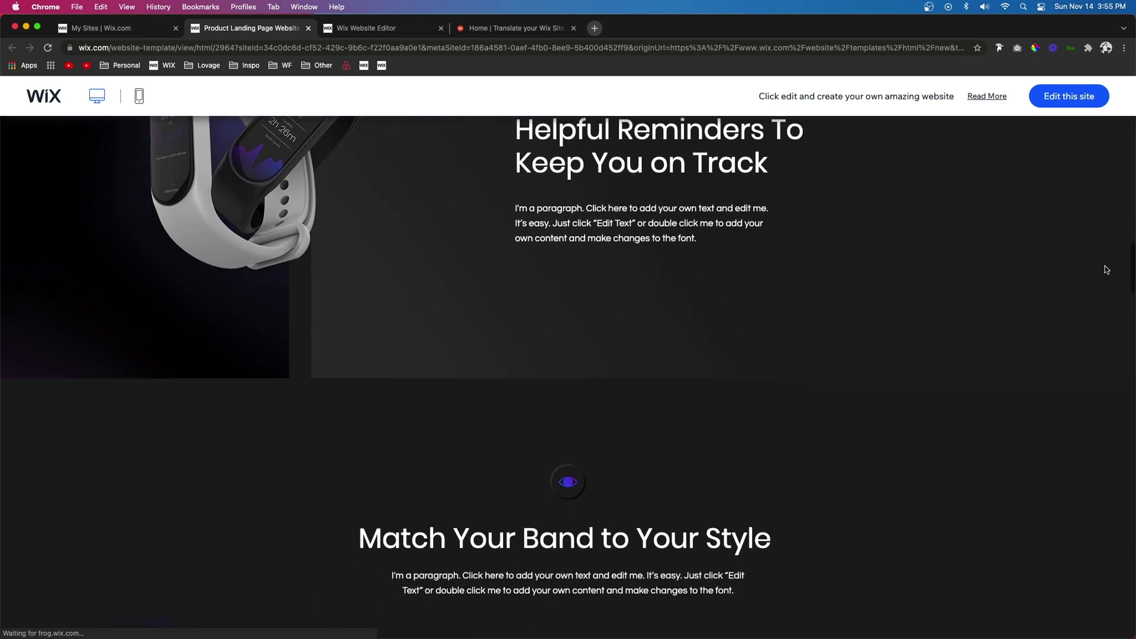
scroll(1105, 269, "down", 8)
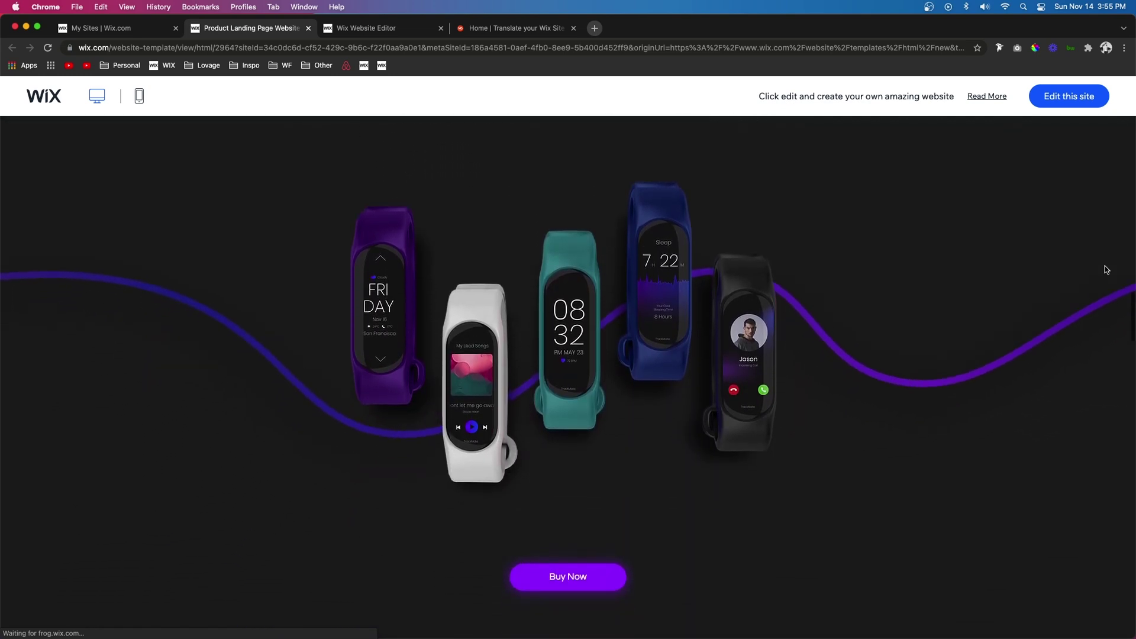
scroll(1106, 269, "down", 2)
scroll(1106, 270, "up", 5)
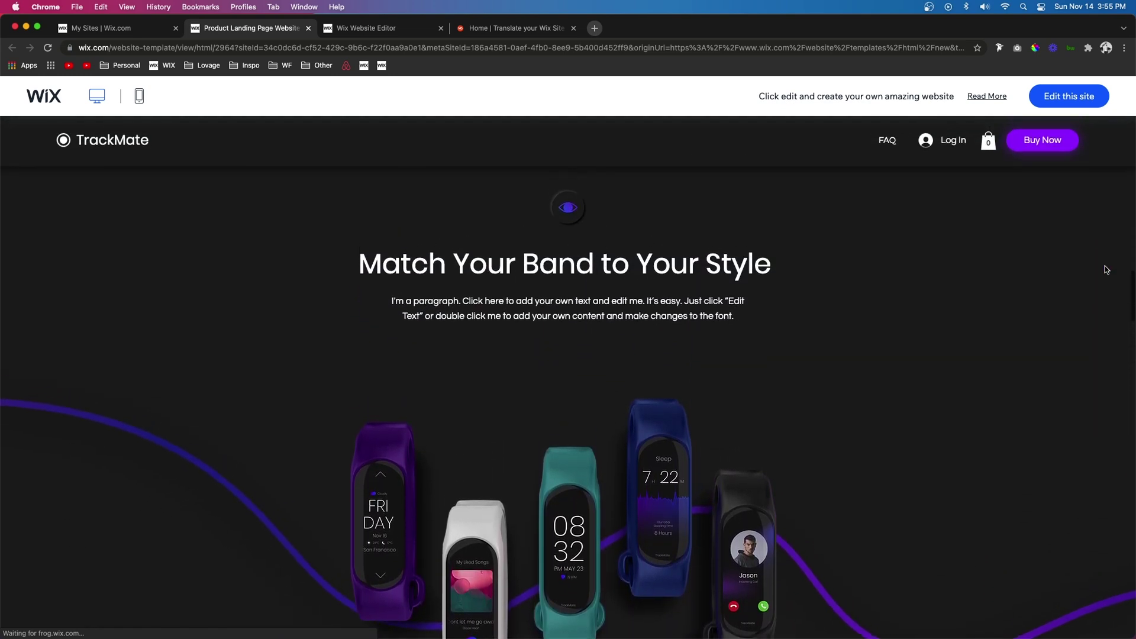
scroll(1106, 270, "down", 6)
scroll(1106, 270, "up", 2)
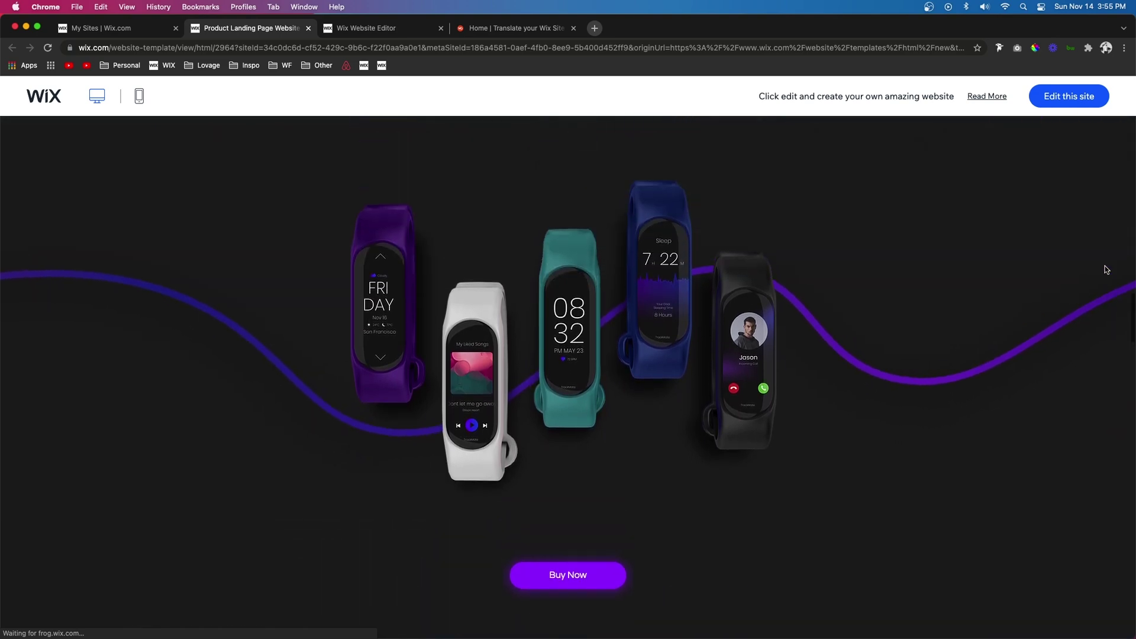
scroll(1106, 265, "up", 3)
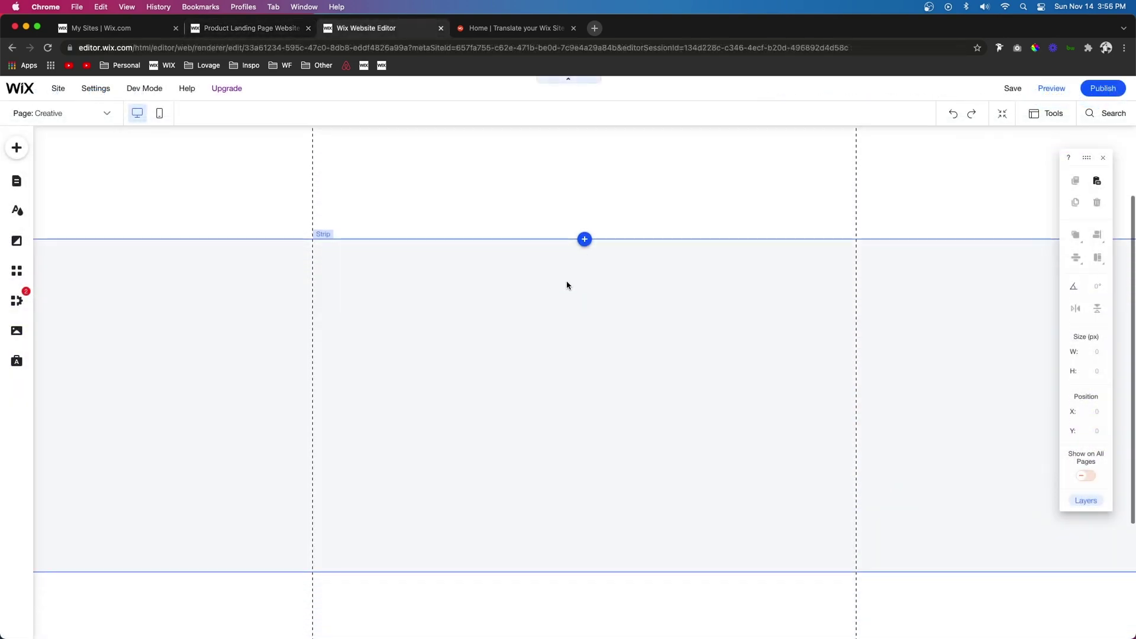
Apply Gradient BG.png from Site Files as the strip background and shift the strip down
left_click(443, 384)
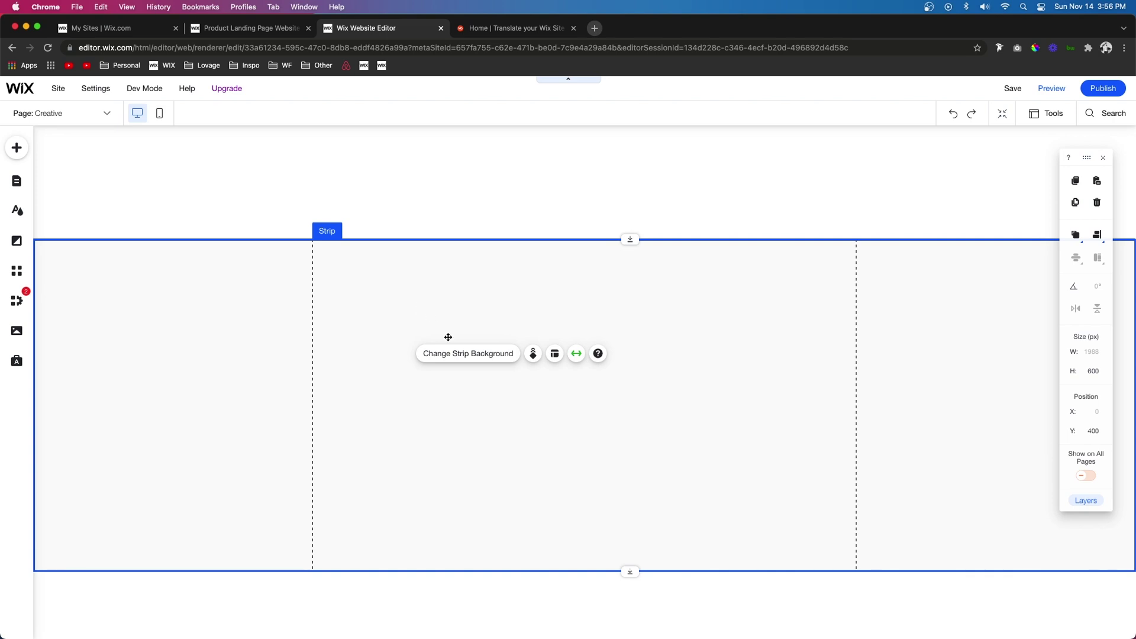
left_click(454, 354)
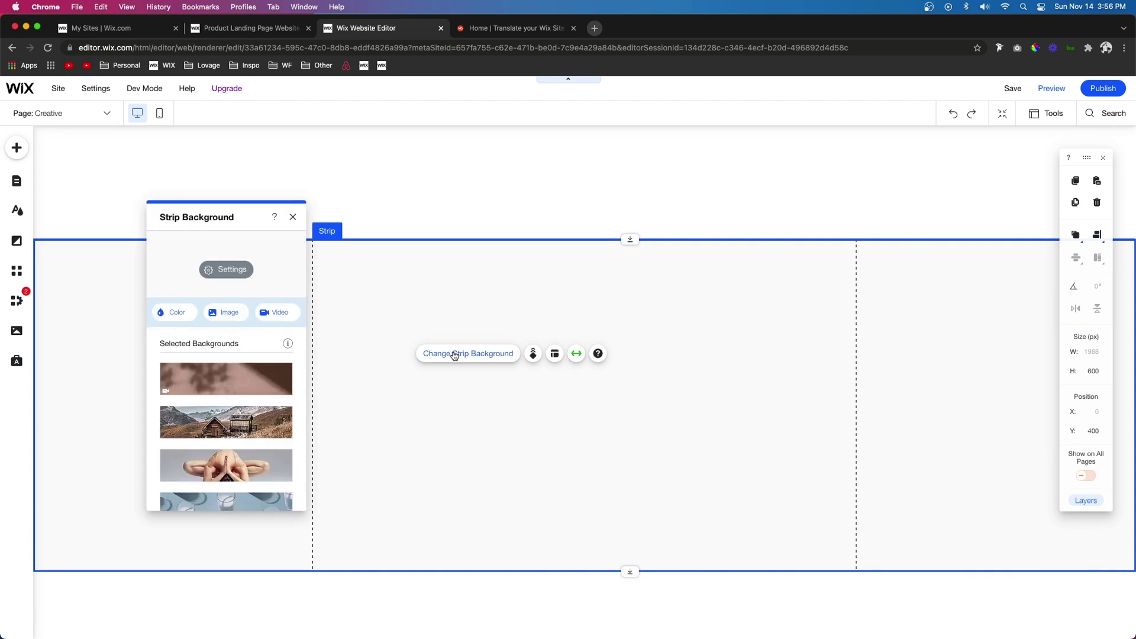
left_click(230, 313)
left_click(165, 230)
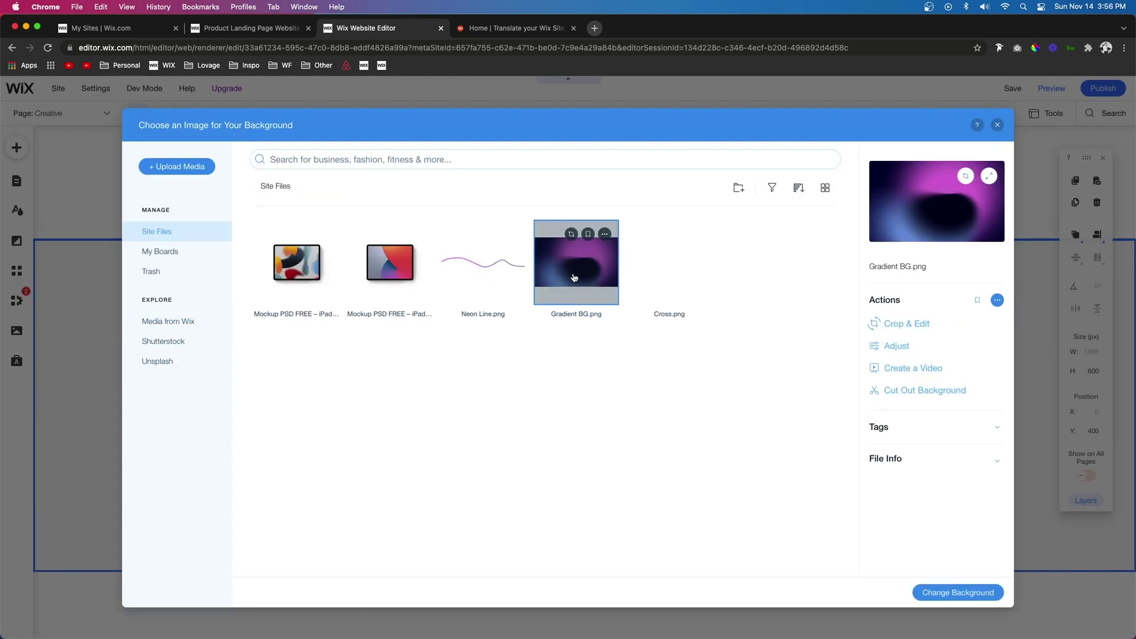
double_click(573, 274)
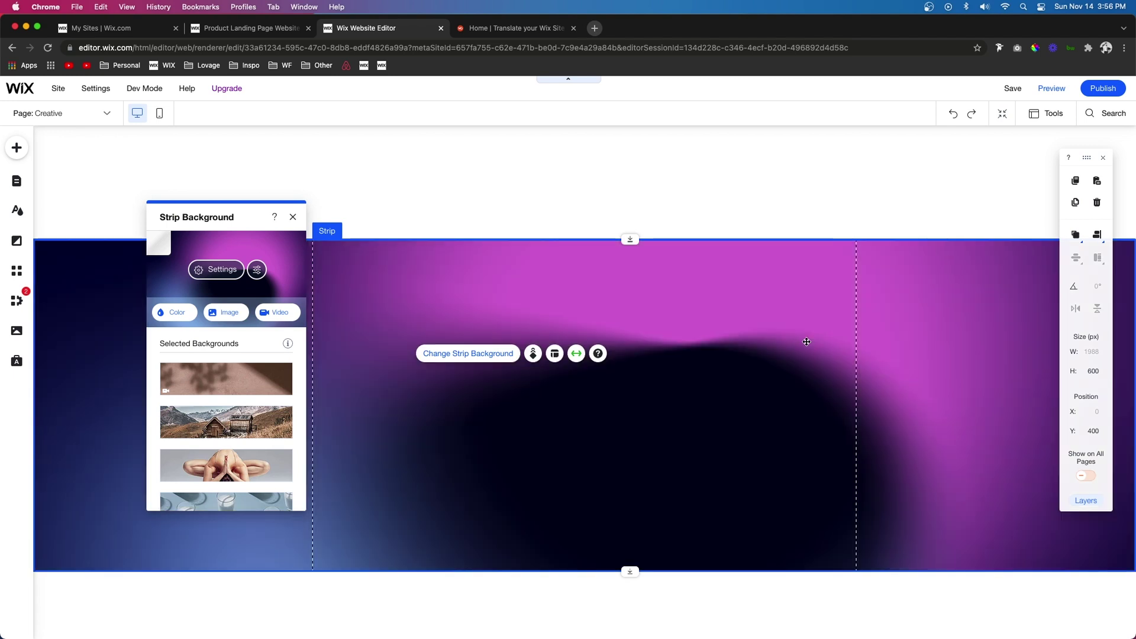
left_click(388, 270)
left_click_drag(337, 612, 362, 281)
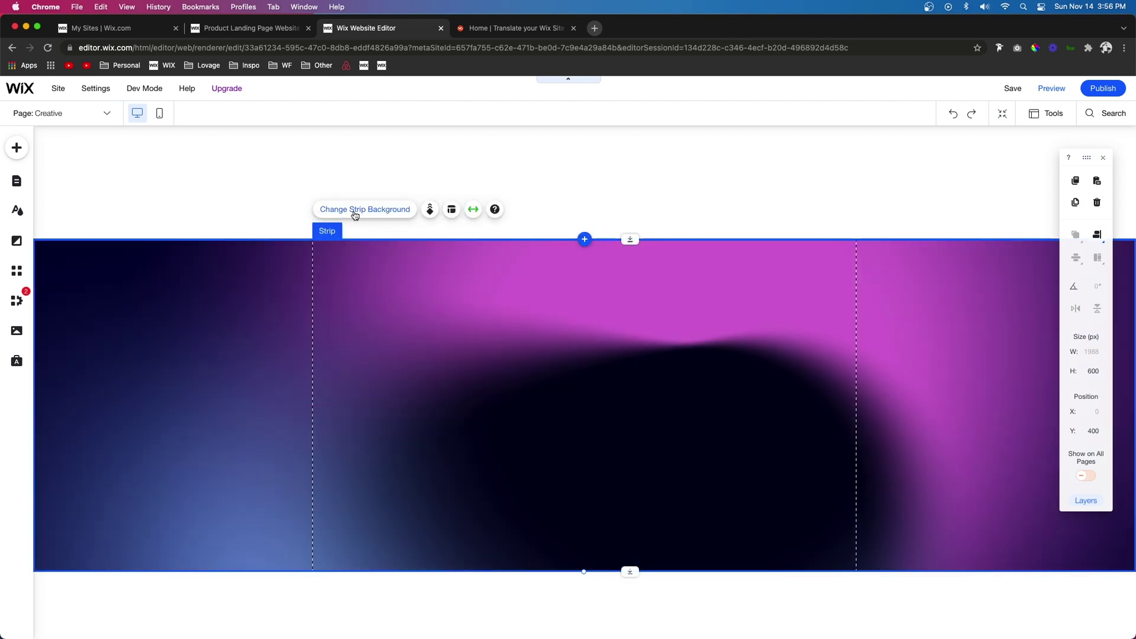
Apply Cross.png as the strip background and set the colour behind the image to 0%
left_click(357, 210)
left_click(230, 313)
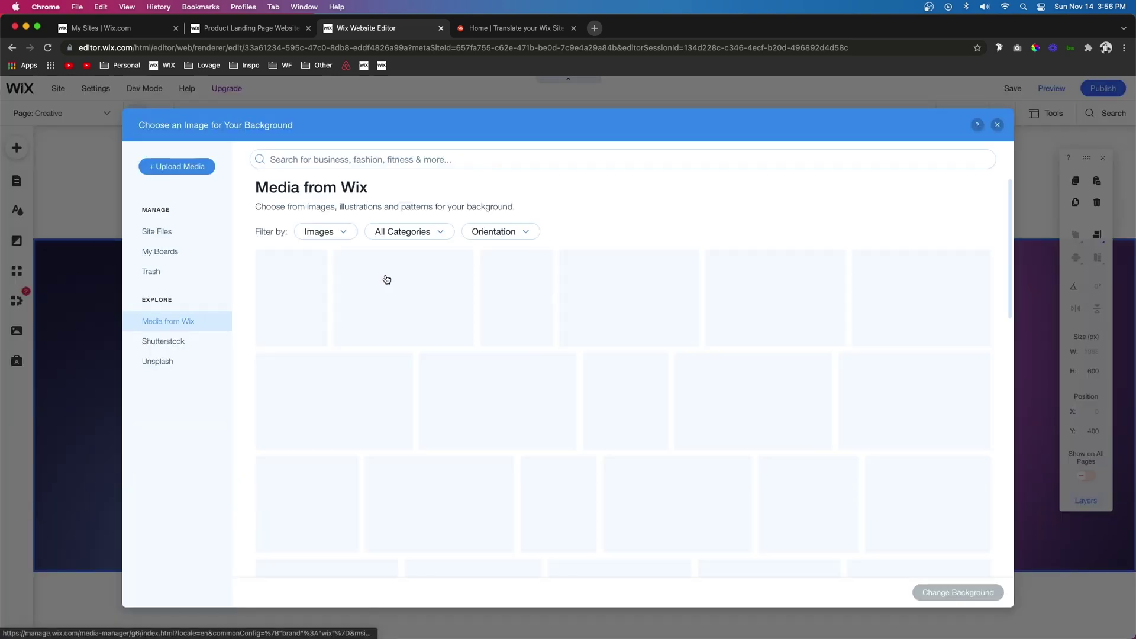
left_click(168, 236)
left_click(668, 261)
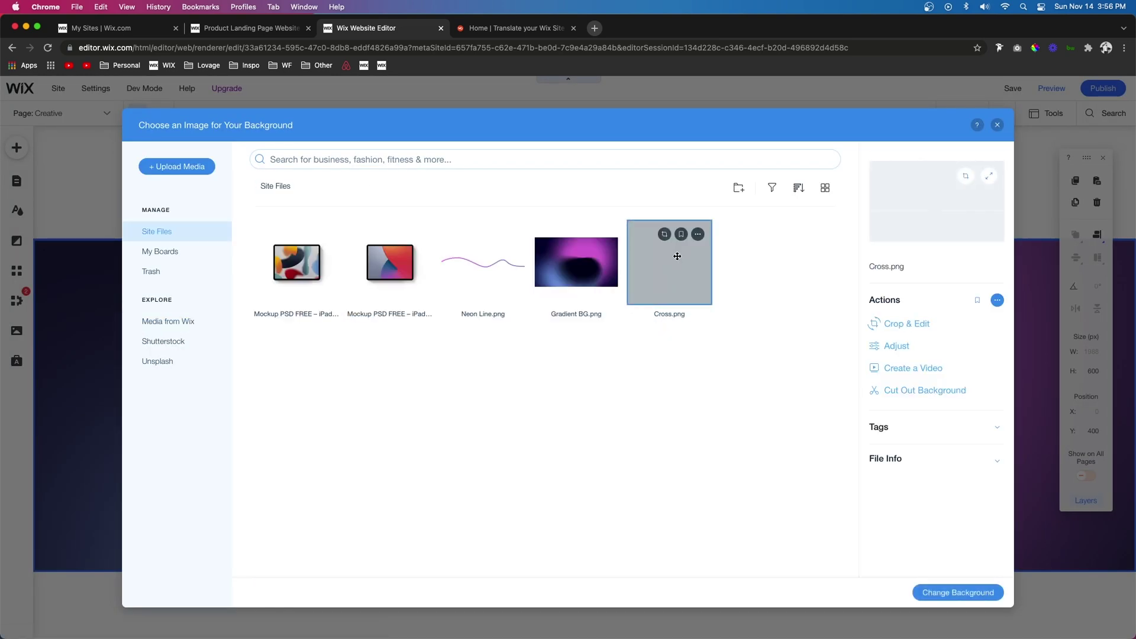
double_click(668, 260)
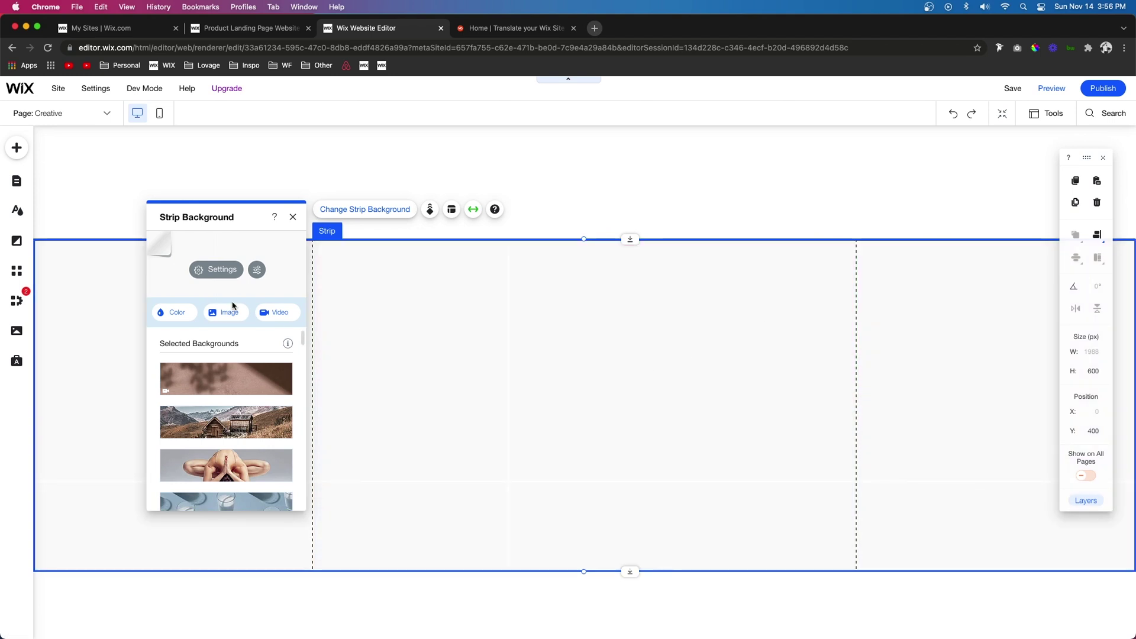
left_click(218, 272)
left_click_drag(229, 344, 87, 338)
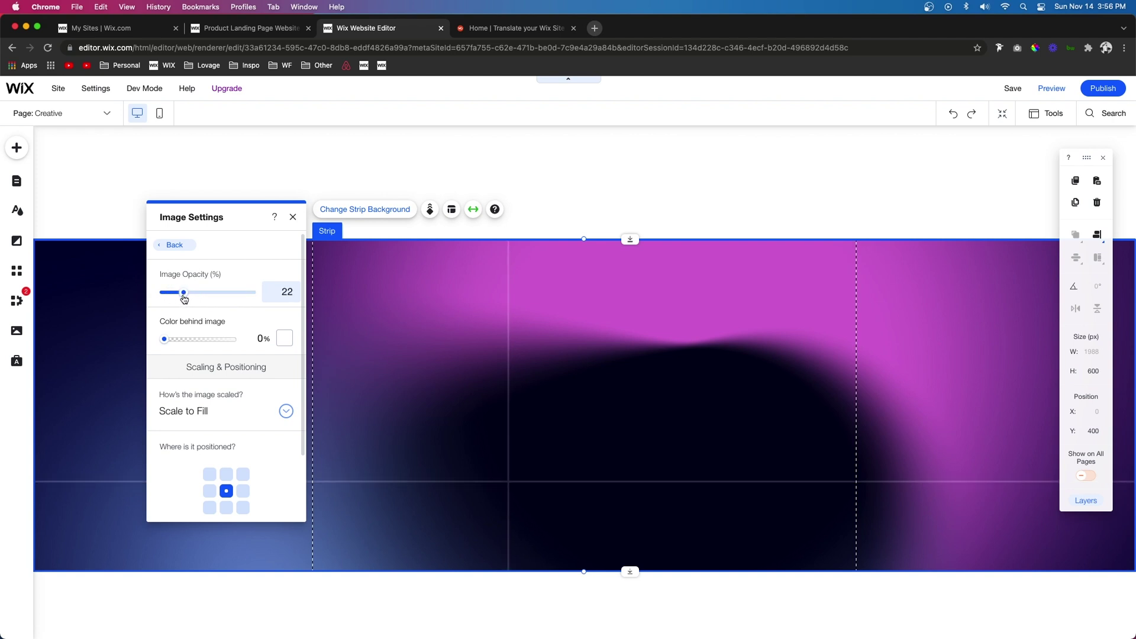
Apply the Rotate background scroll effect to one gradient strip and Pan Right to the other
left_click(552, 258)
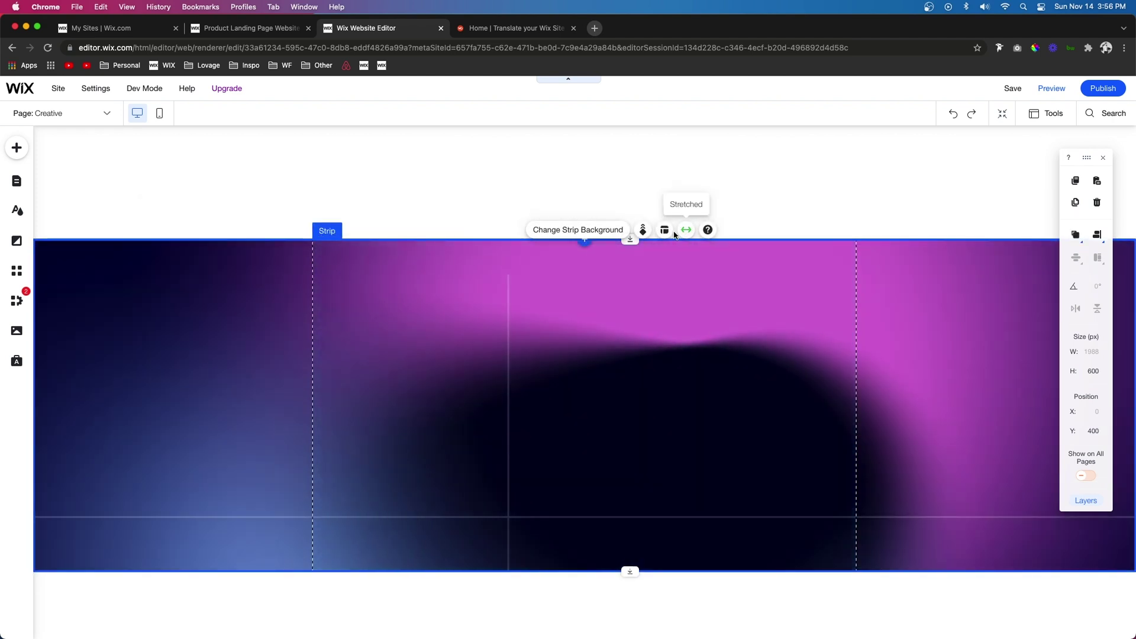
left_click(642, 231)
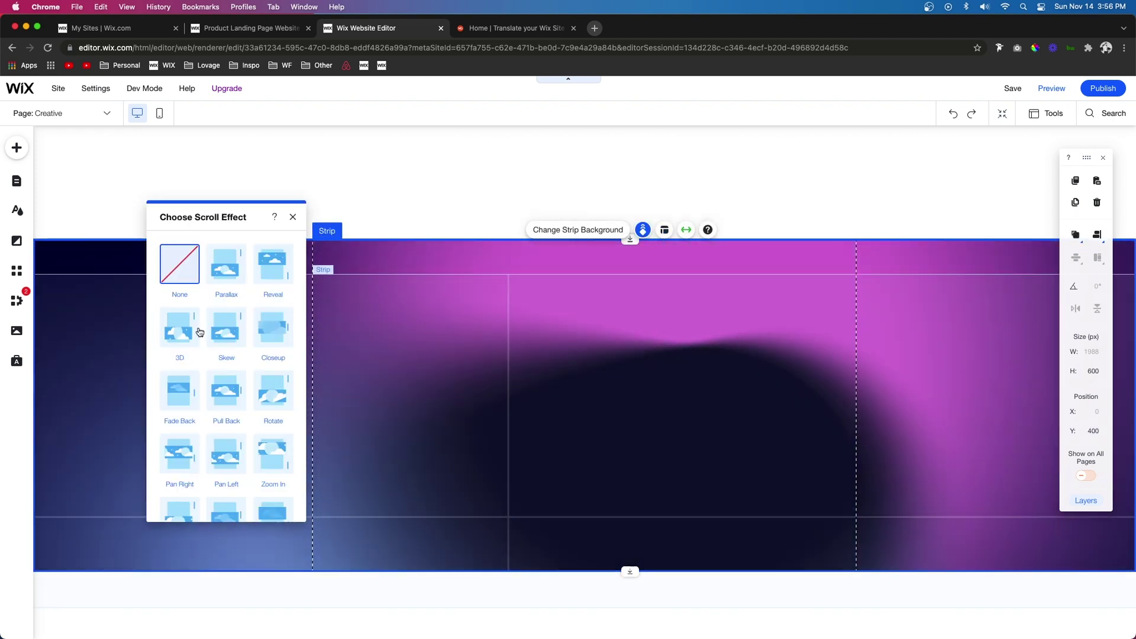
left_click(272, 392)
left_click_drag(609, 400, 604, 335)
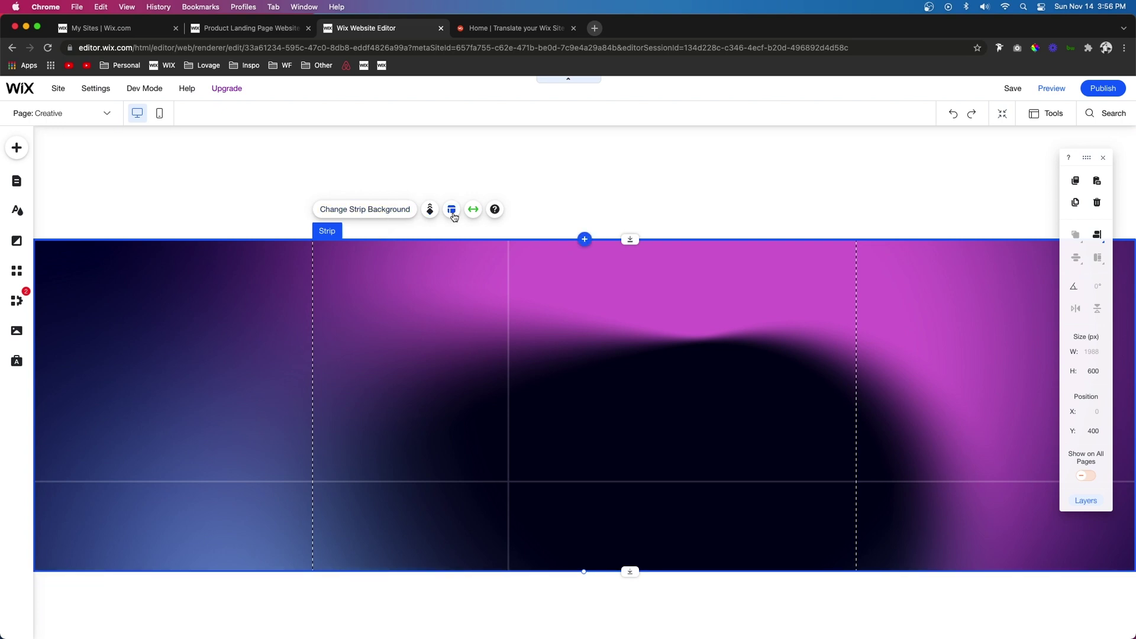
left_click(180, 454)
key("super+shift+p")
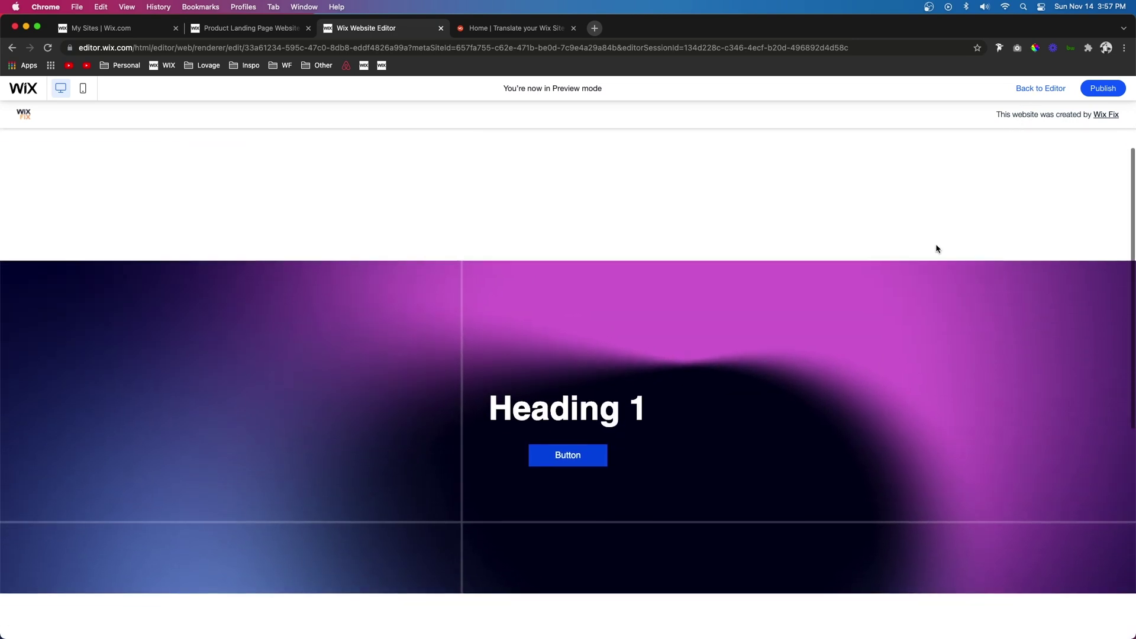
Scroll the preview up and down to watch the Pan Right gradient strip behind Heading 1 and its button
scroll(938, 249, "down", 3)
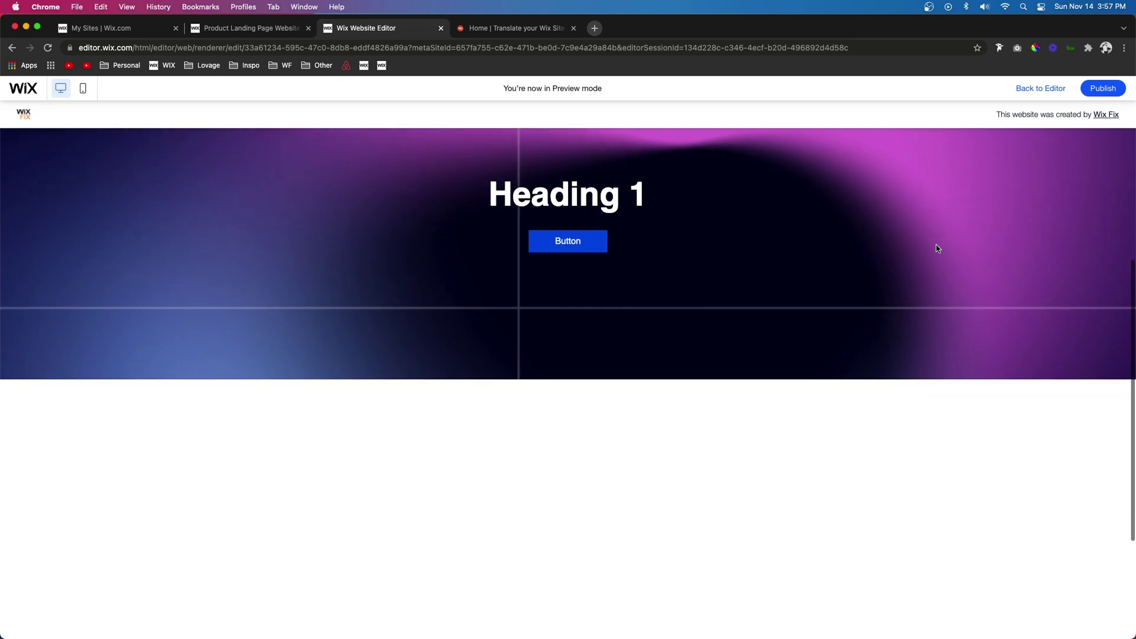
scroll(938, 249, "up", 6)
scroll(938, 248, "down", 4)
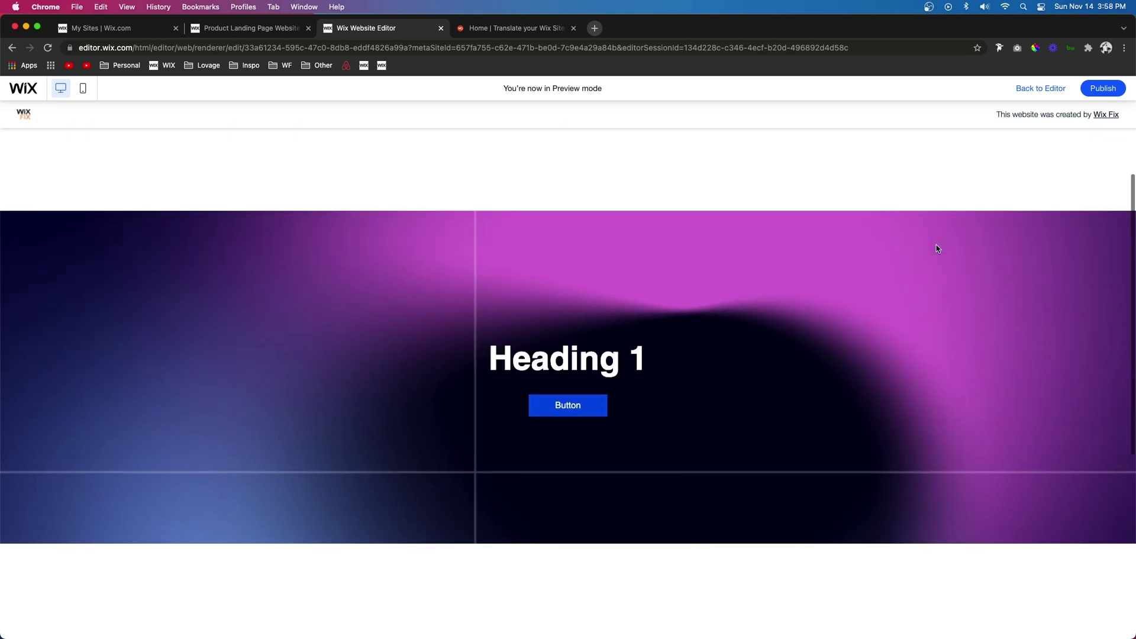
scroll(937, 249, "down", 1)
scroll(938, 249, "up", 4)
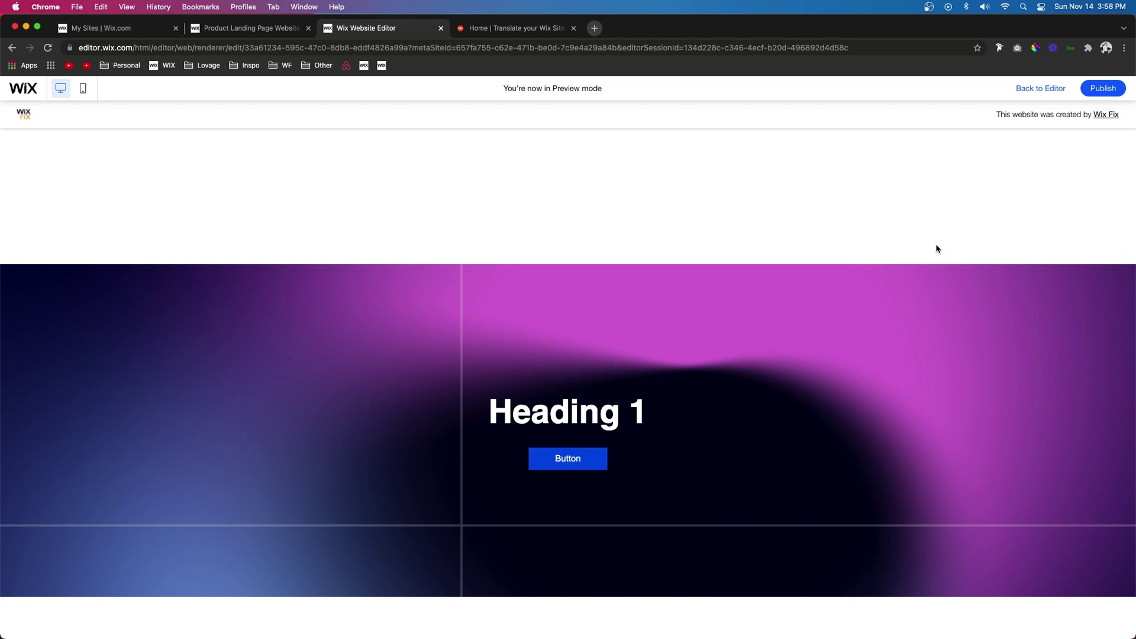
scroll(938, 248, "down", 3)
scroll(938, 249, "up", 4)
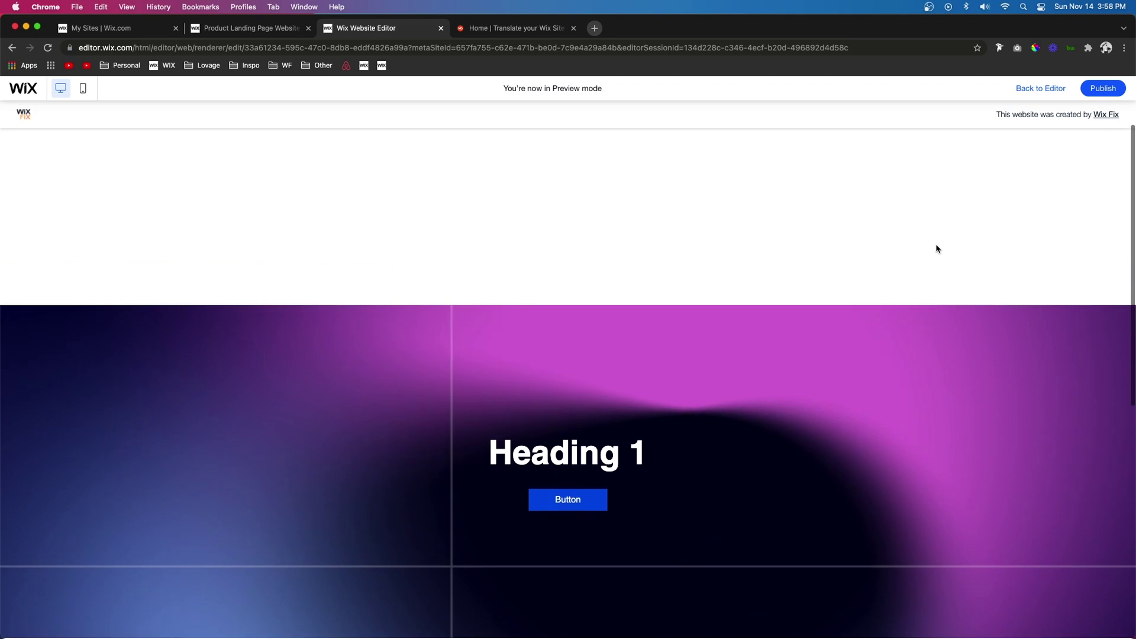
scroll(936, 249, "down", 3)
scroll(937, 248, "up", 4)
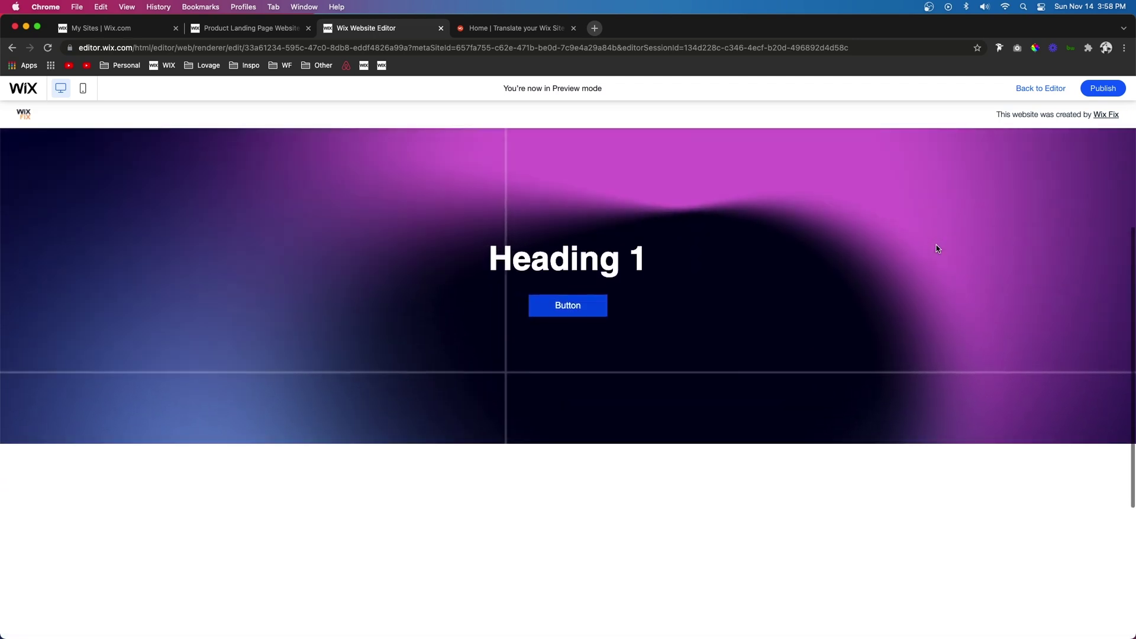
scroll(938, 249, "down", 2)
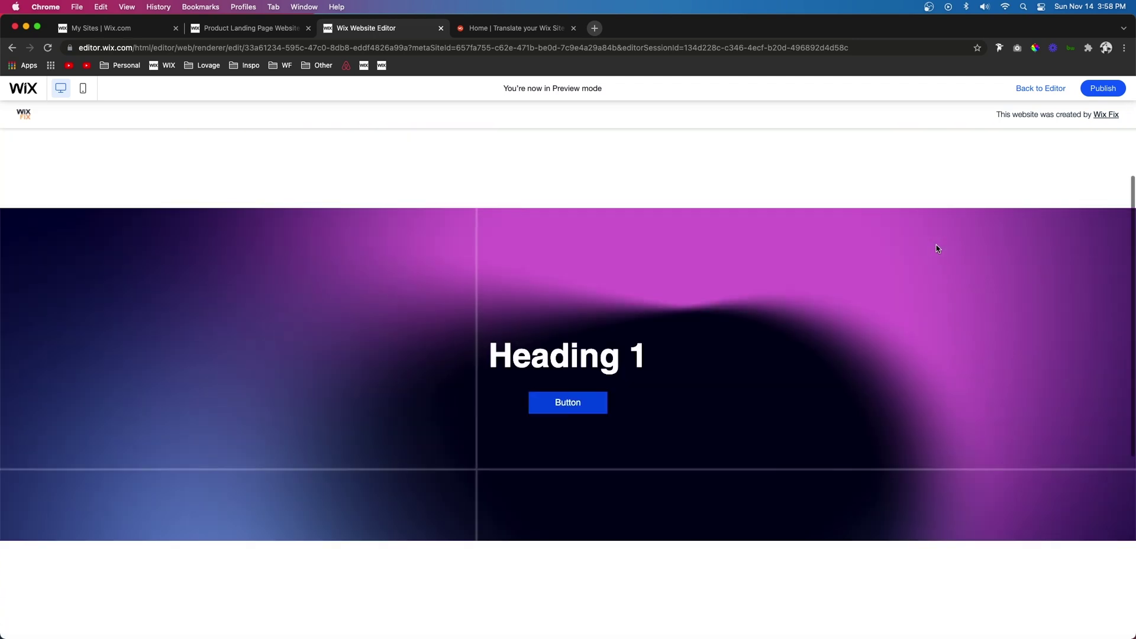
scroll(937, 249, "down", 3)
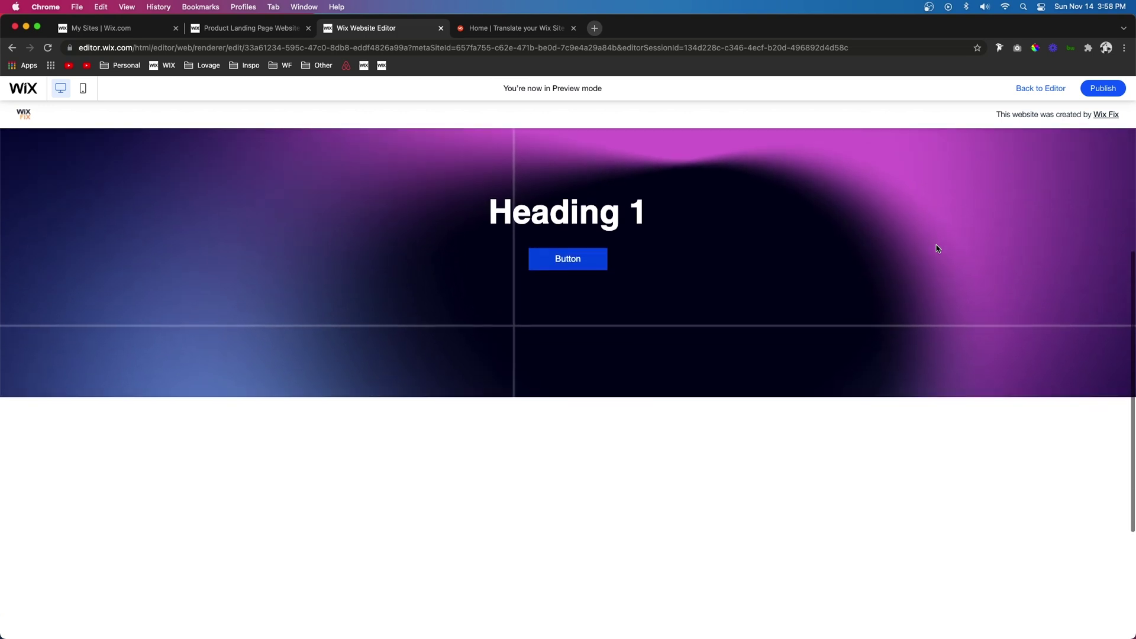
scroll(938, 249, "up", 5)
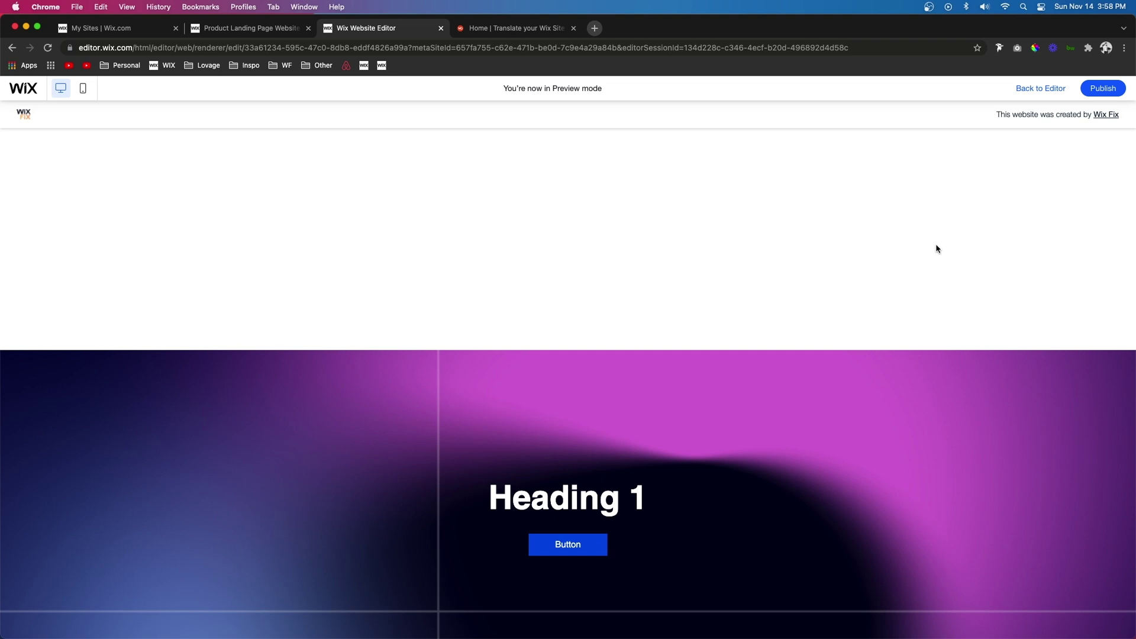
scroll(938, 249, "down", 5)
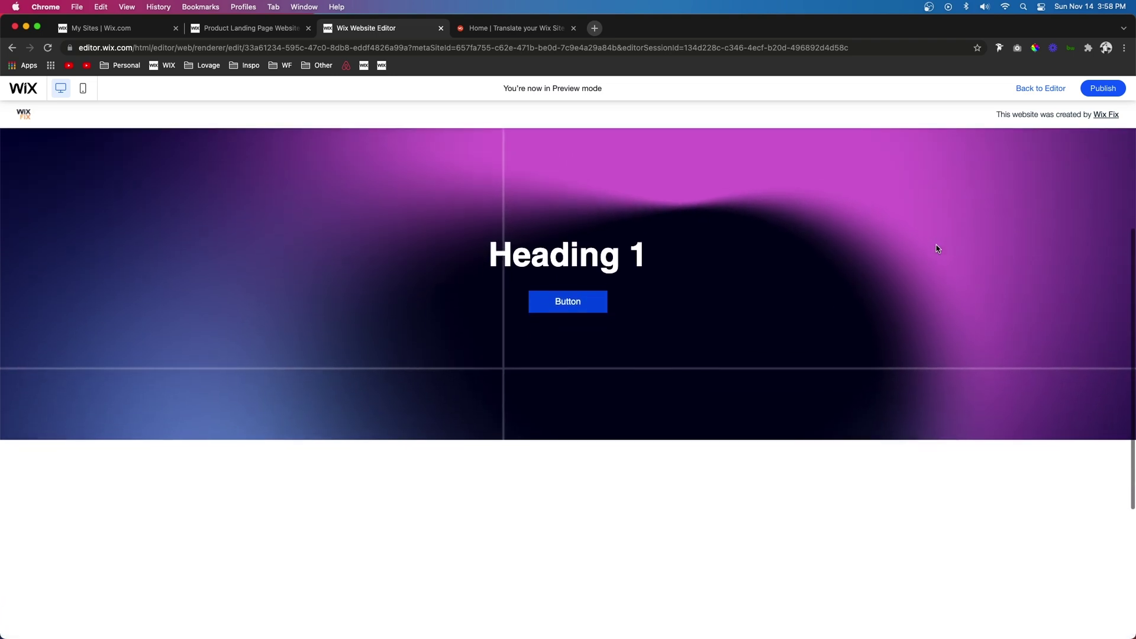